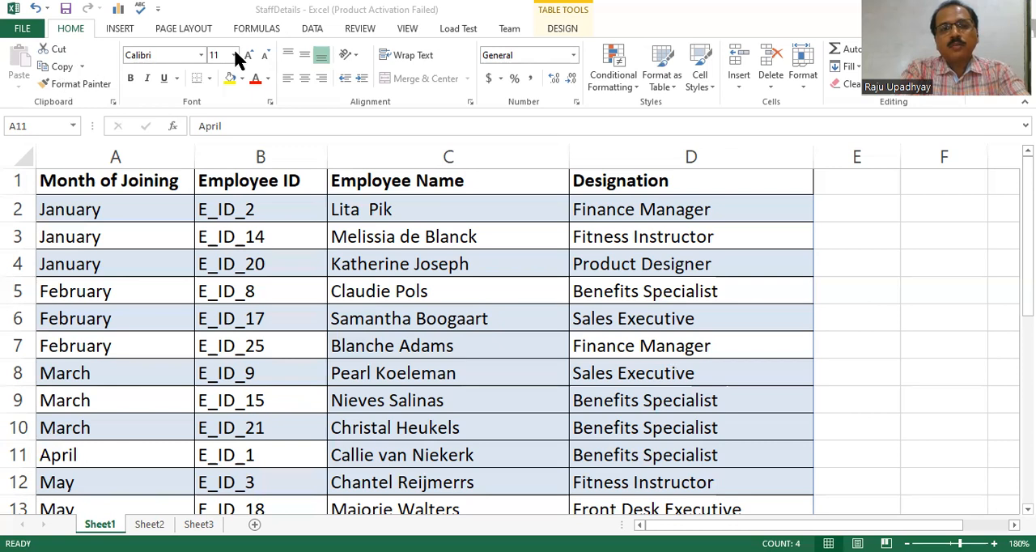
left_click(70, 29)
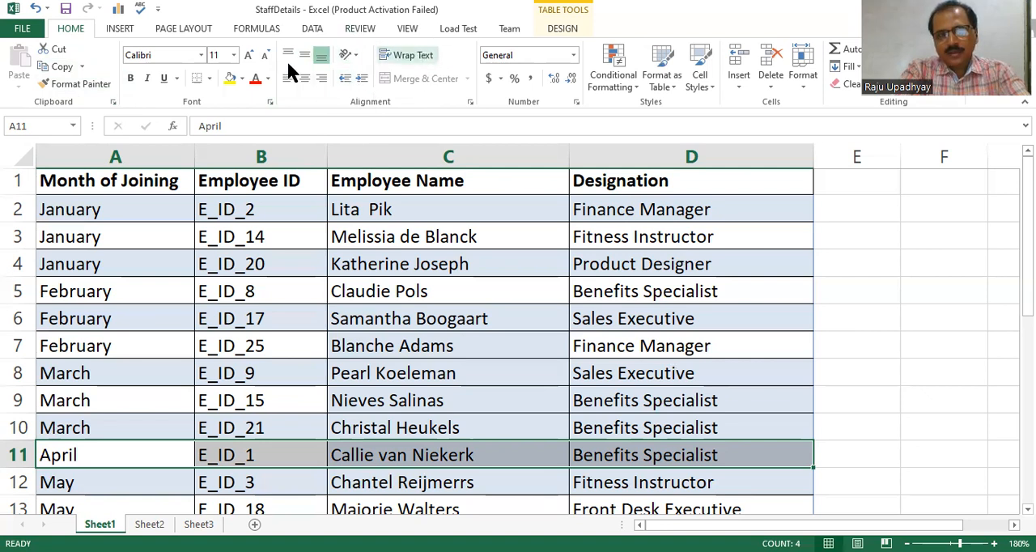
left_click(119, 28)
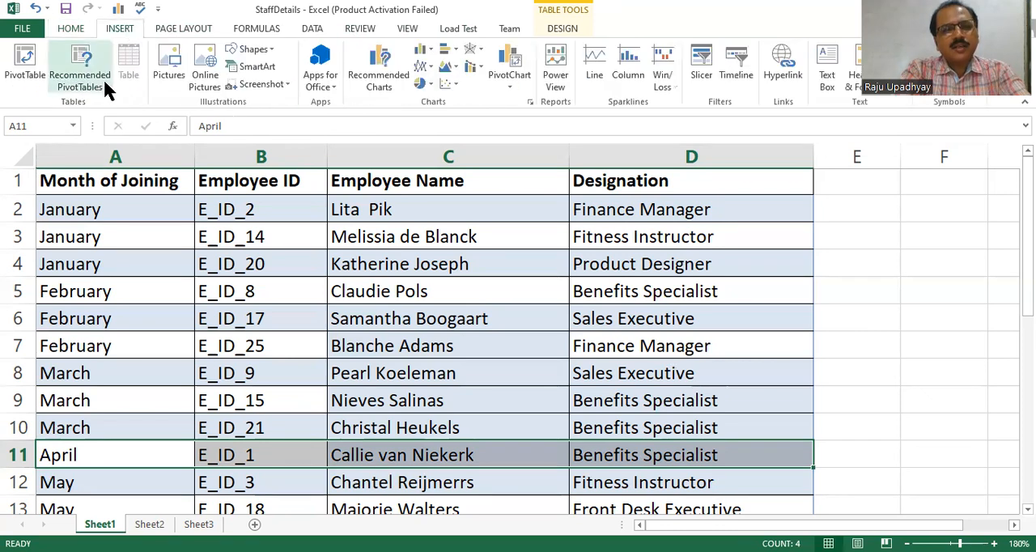
left_click(714, 92)
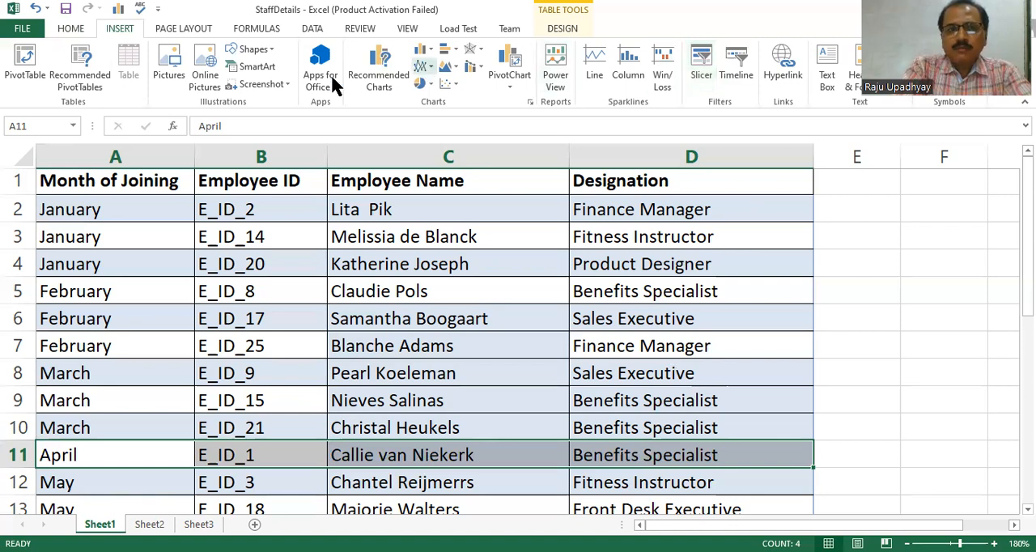
In the ribbon customization options, collapse the Insert tab's groups and move Insert two places down, directly after Formulas.
left_click(21, 32)
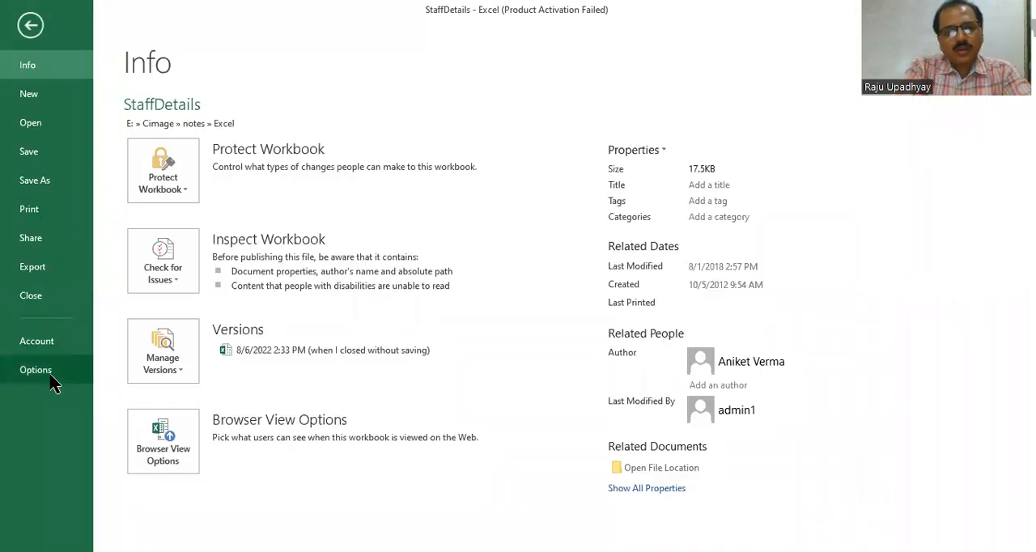
left_click(48, 372)
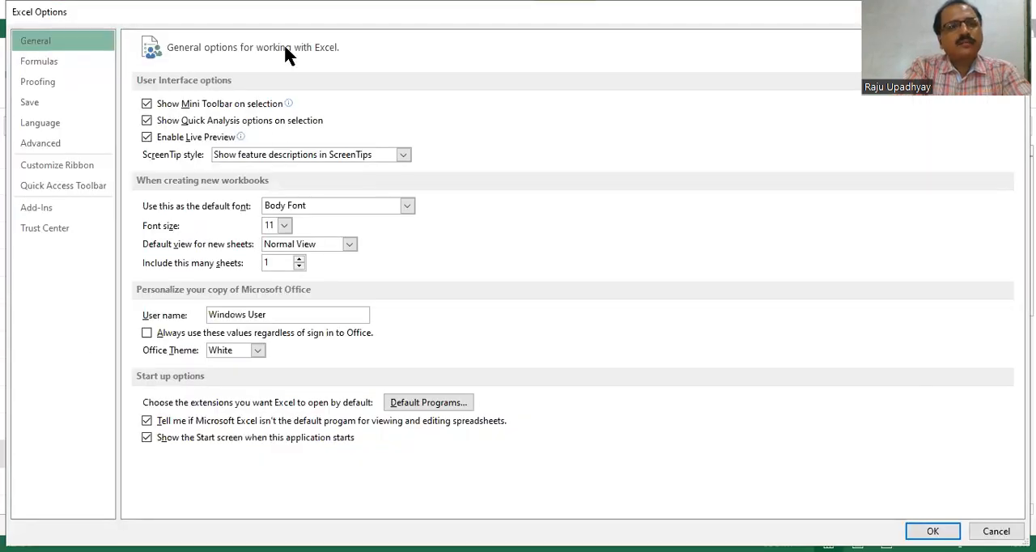
left_click(58, 165)
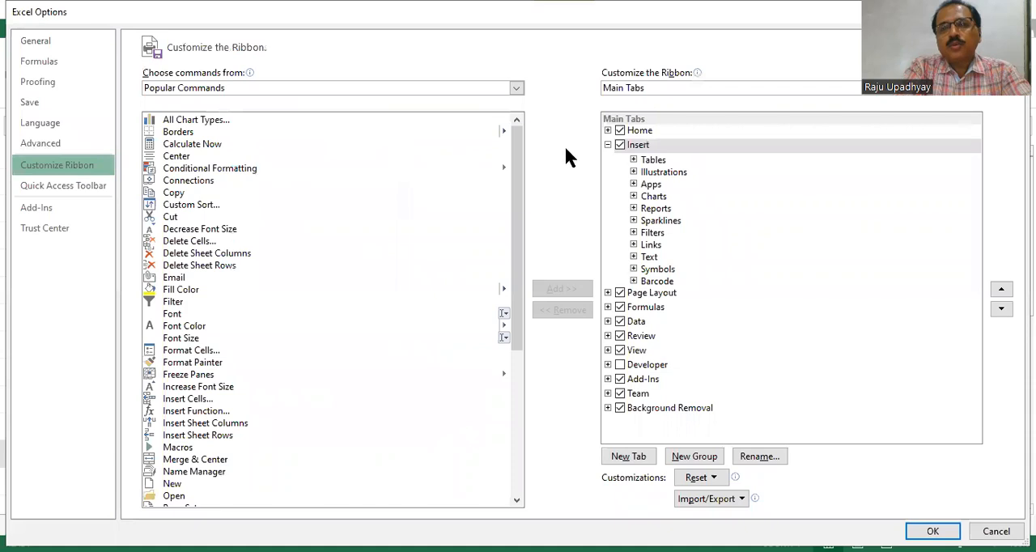
left_click(608, 145)
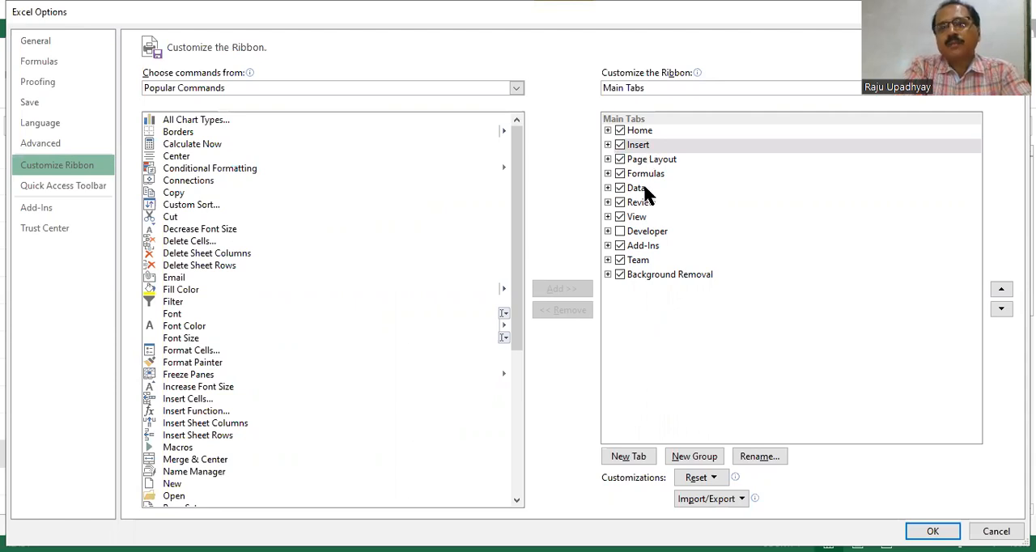
left_click(640, 146)
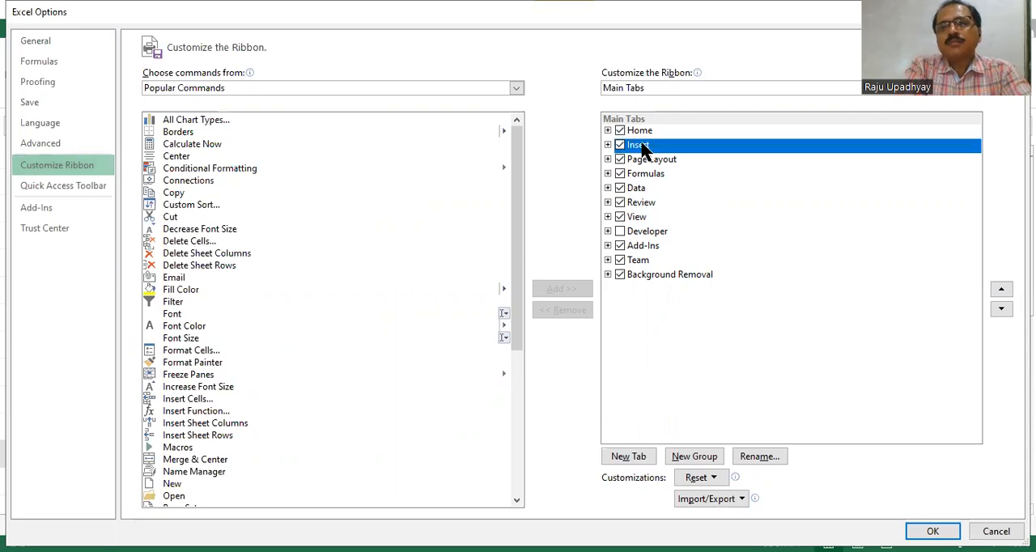
left_click(1001, 310)
left_click(1002, 310)
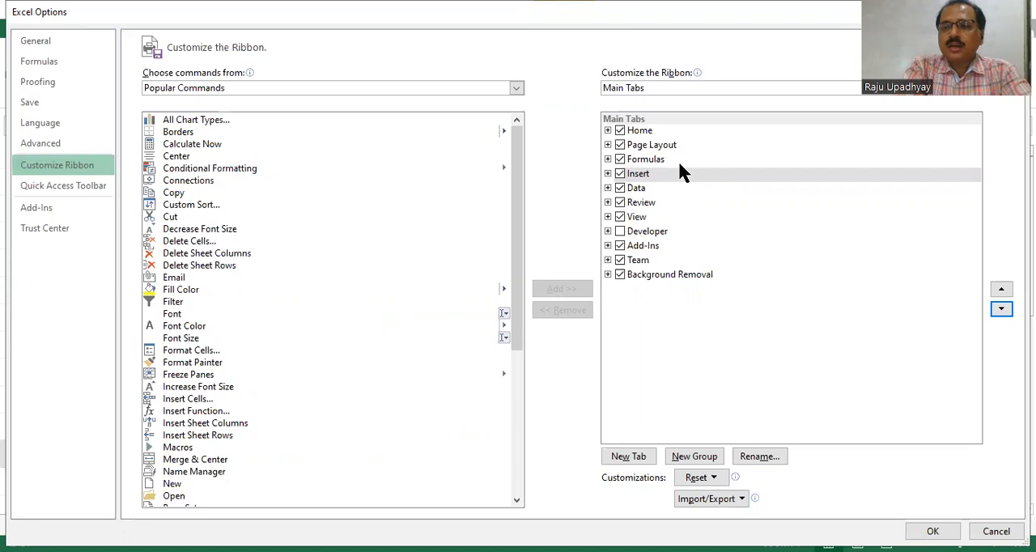
Add a new custom ribbon tab after Insert and rename it MyOfficial.
left_click(636, 458)
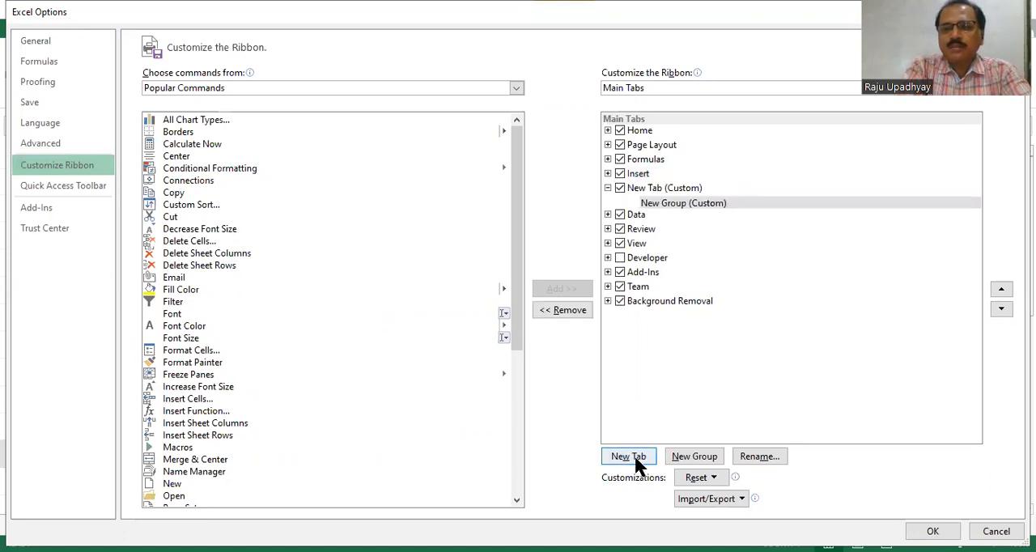
left_click(648, 191)
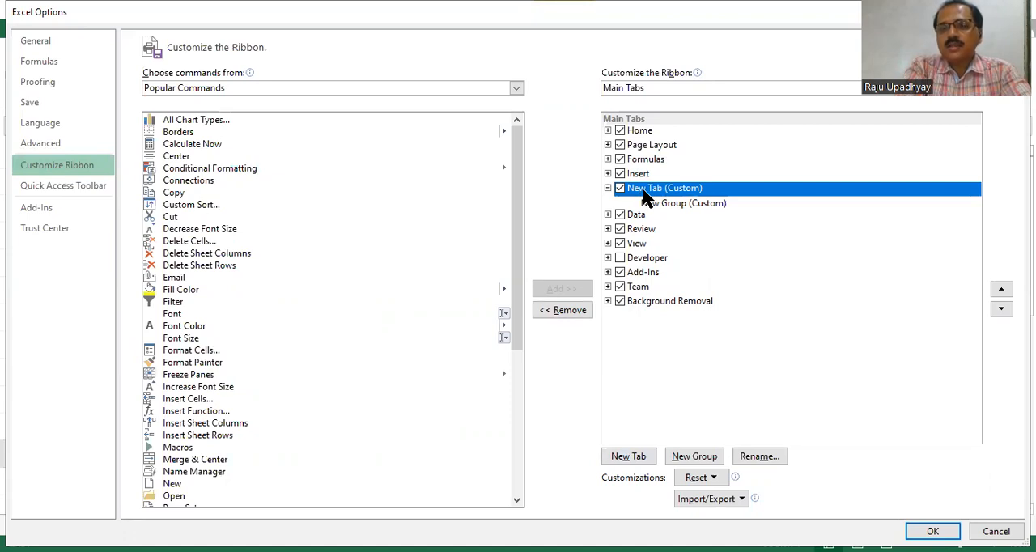
left_click(747, 459)
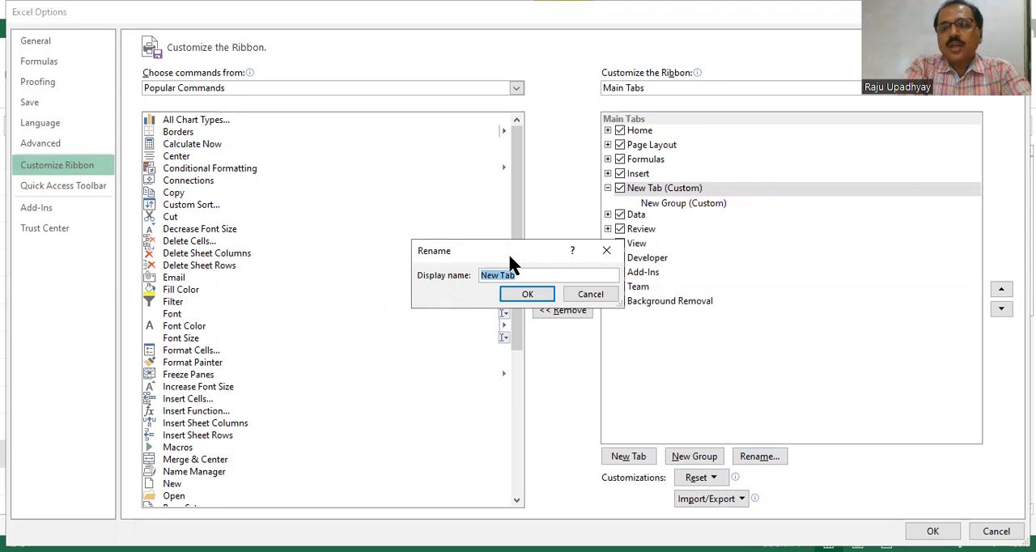
left_click_drag(509, 256, 517, 295)
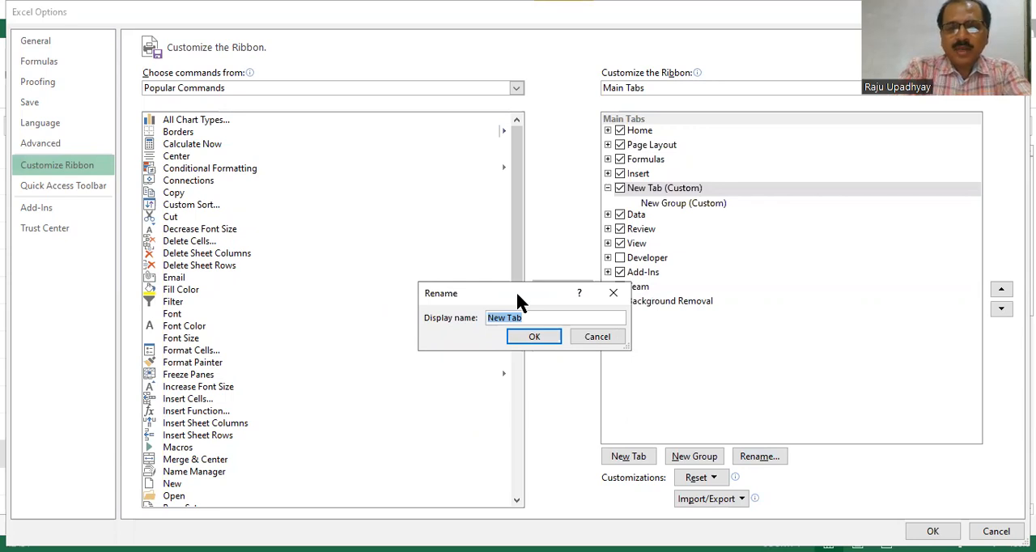
type("My")
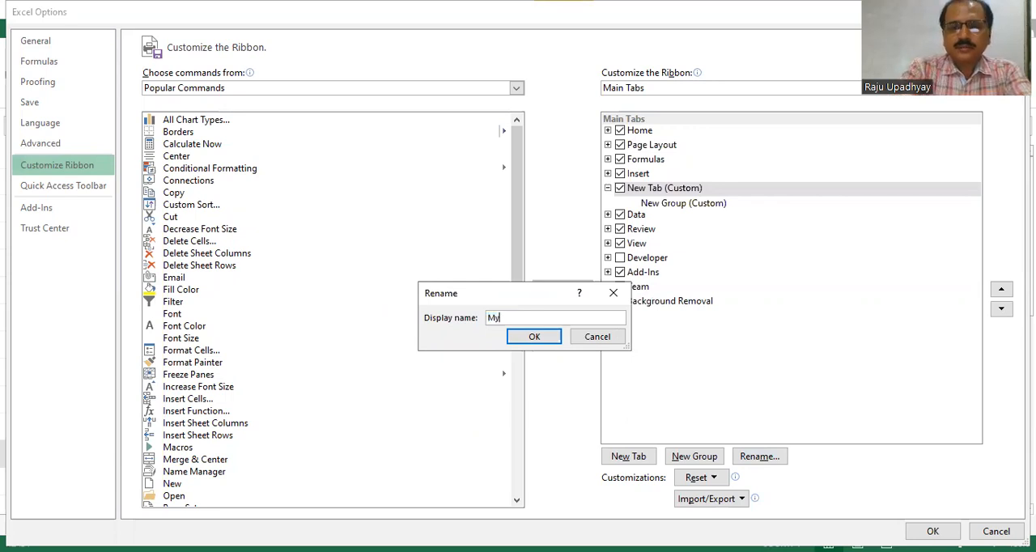
type("Offi")
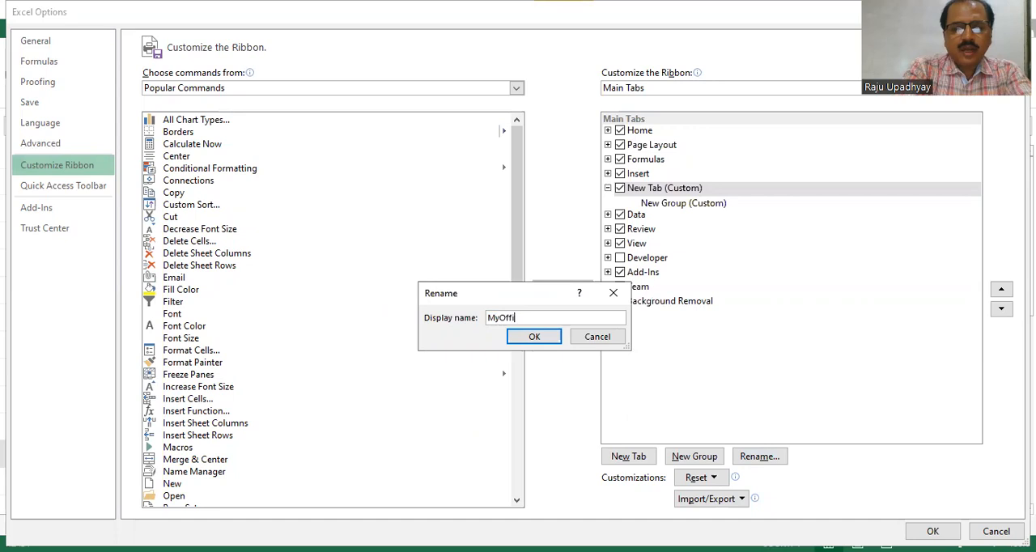
type("cial")
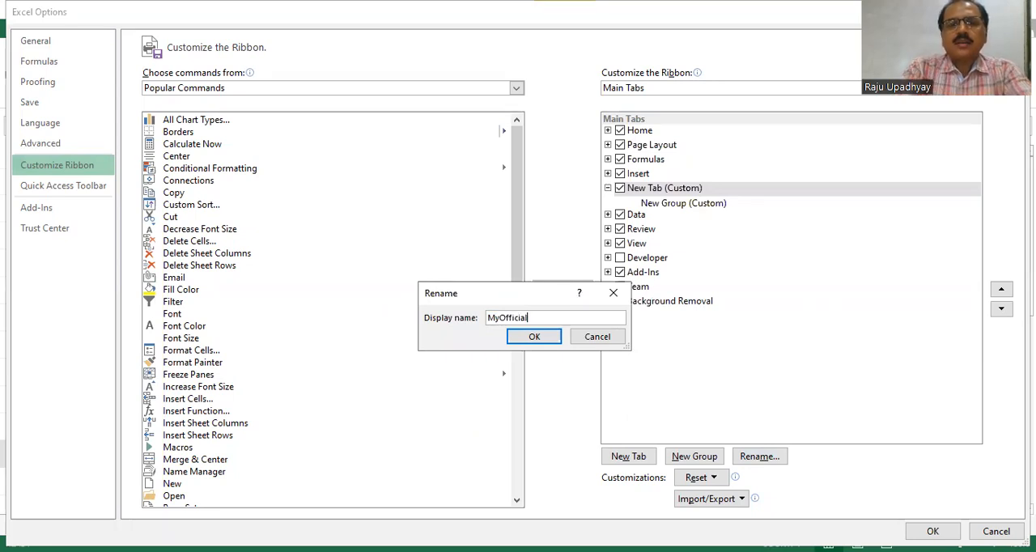
left_click(532, 335)
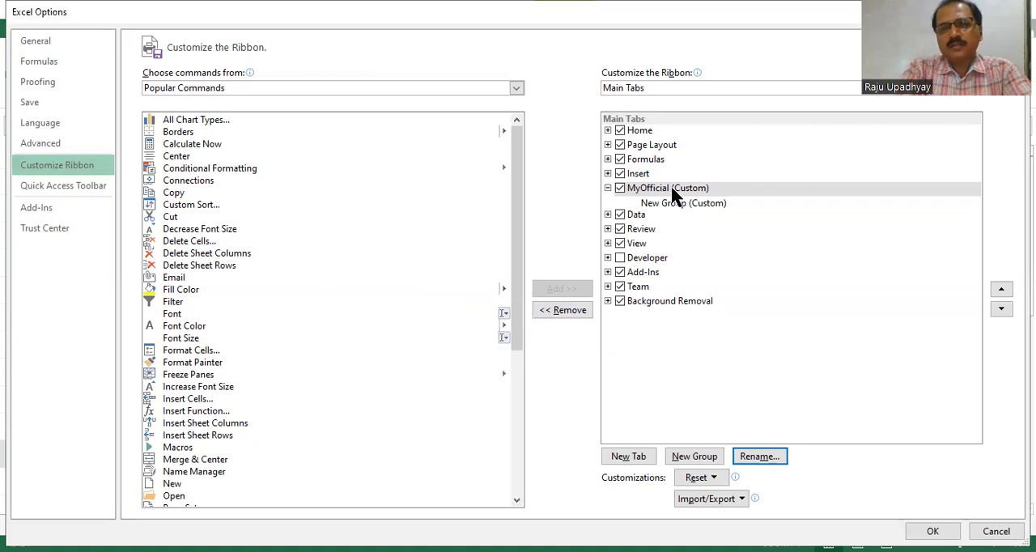
Rename the new custom group inside the MyOfficial tab as Group1.
left_click(670, 204)
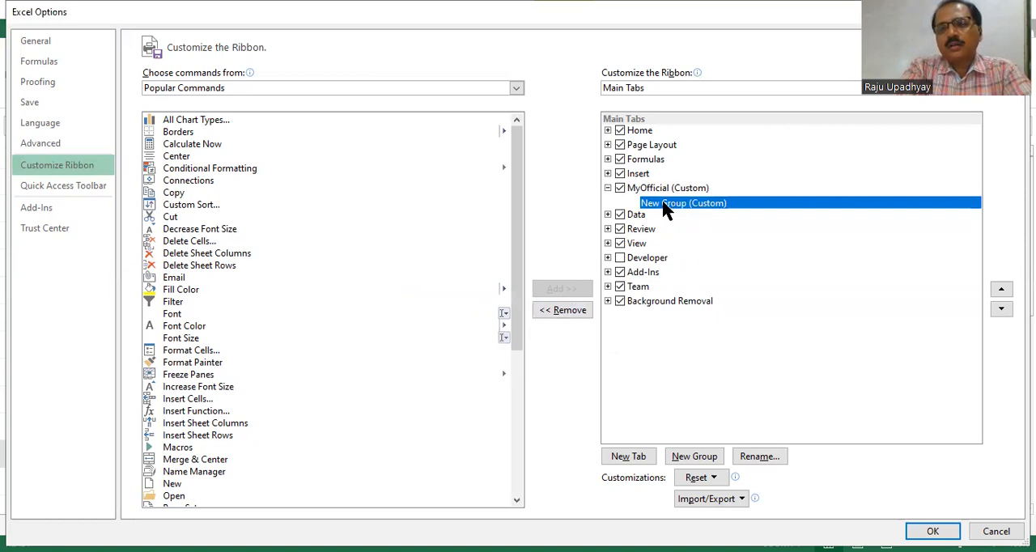
left_click(755, 455)
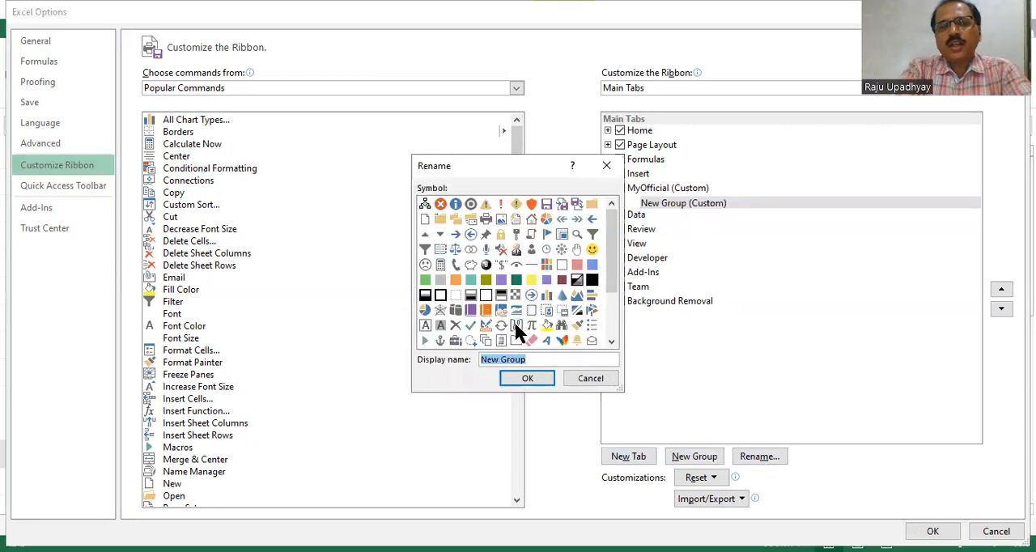
left_click(542, 358)
key("BackSpace")
key("BackSpace")
key("BackSpace")
key("BackSpace")
key("BackSpace")
key("BackSpace")
key("BackSpace")
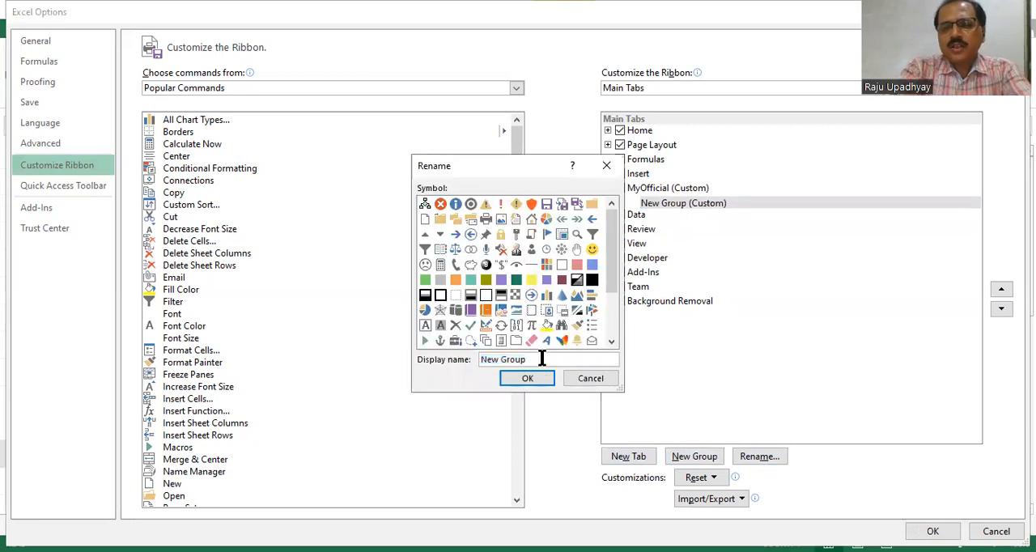
key("BackSpace")
key("BackSpace")
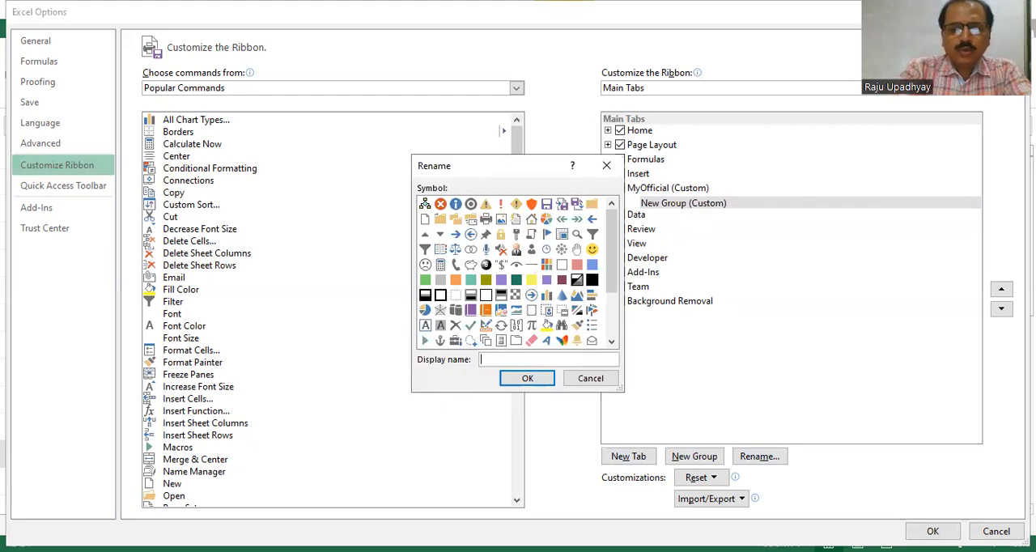
type("Grou")
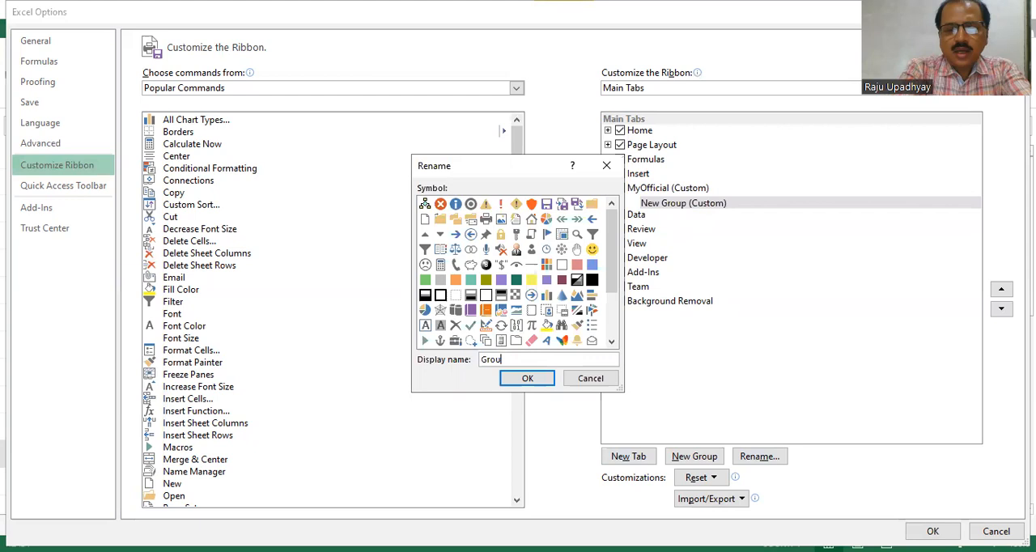
type("p1")
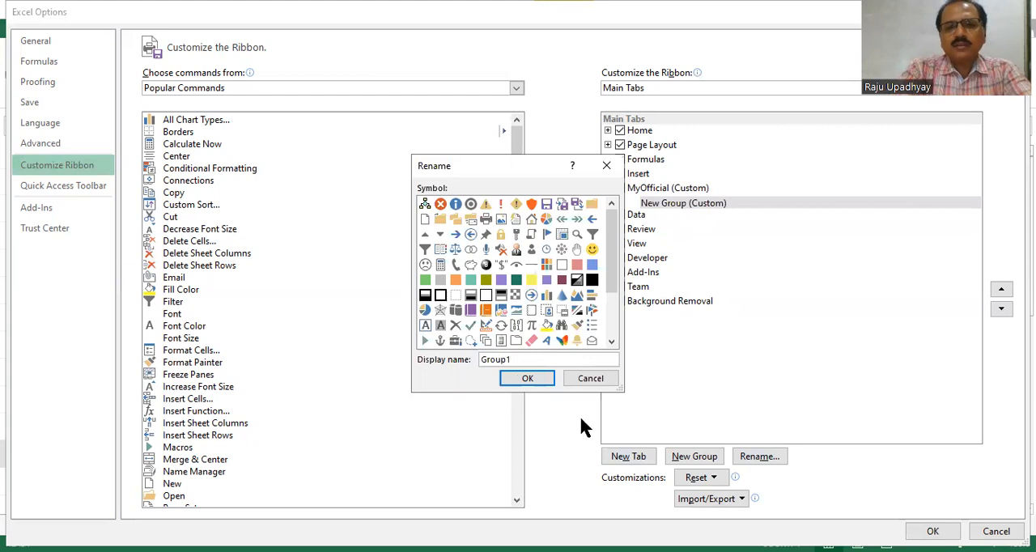
left_click(531, 377)
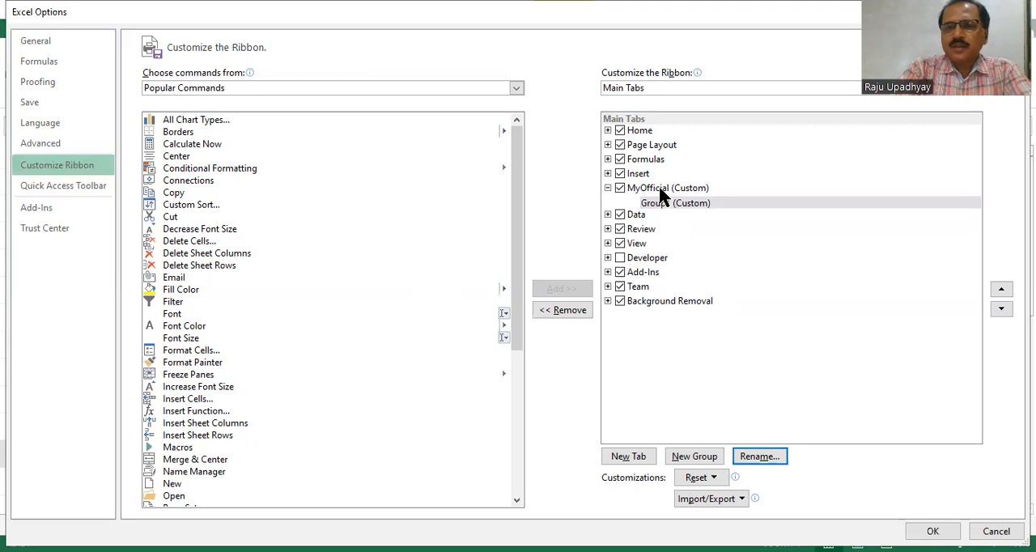
Add a second custom group to the MyOfficial tab and rename it Group2.
left_click(658, 188)
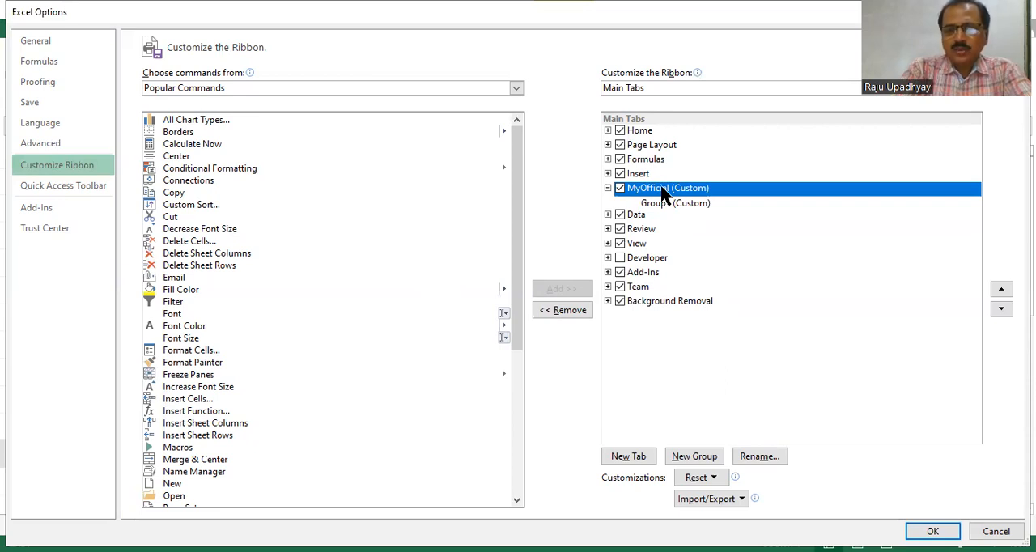
right_click(664, 194)
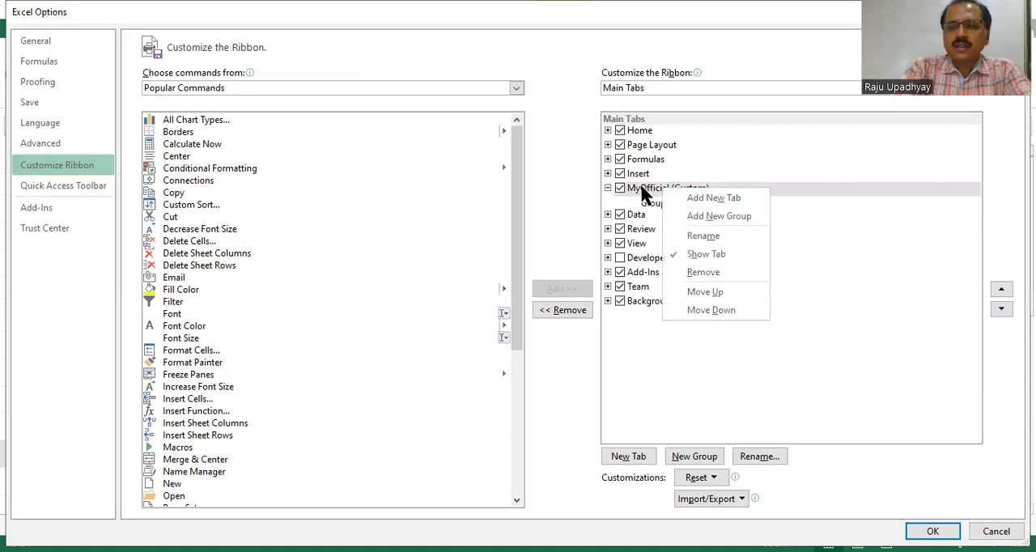
left_click(642, 189)
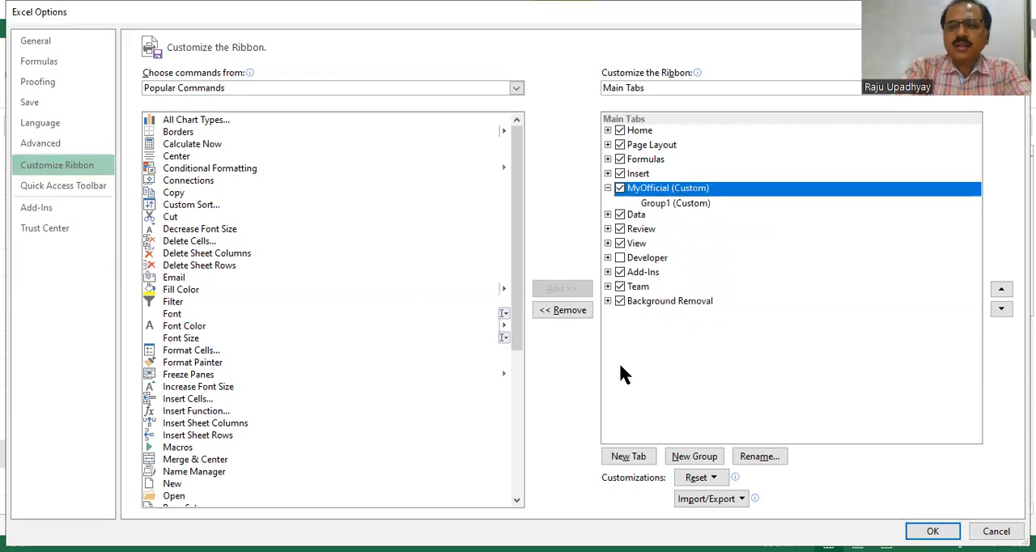
left_click(695, 457)
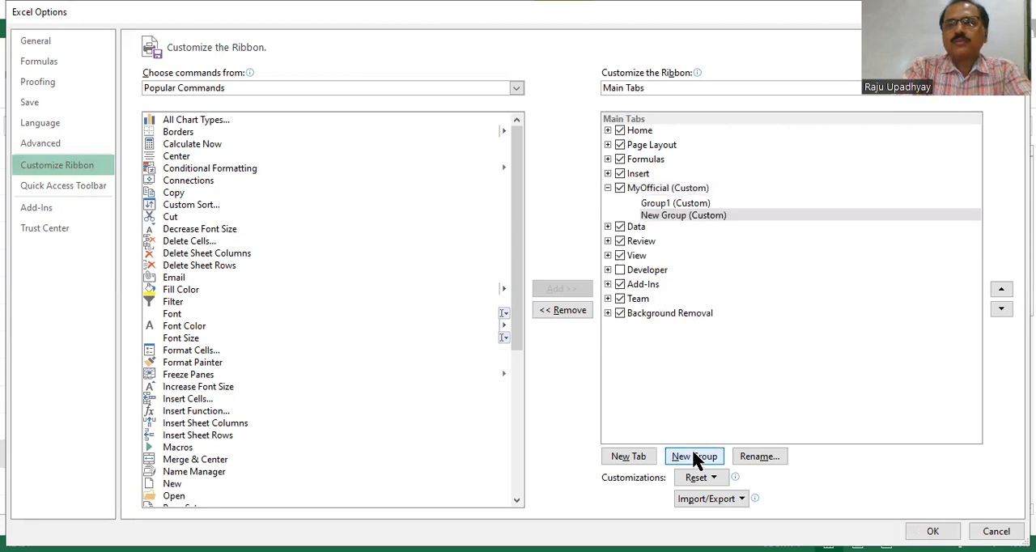
left_click(660, 217)
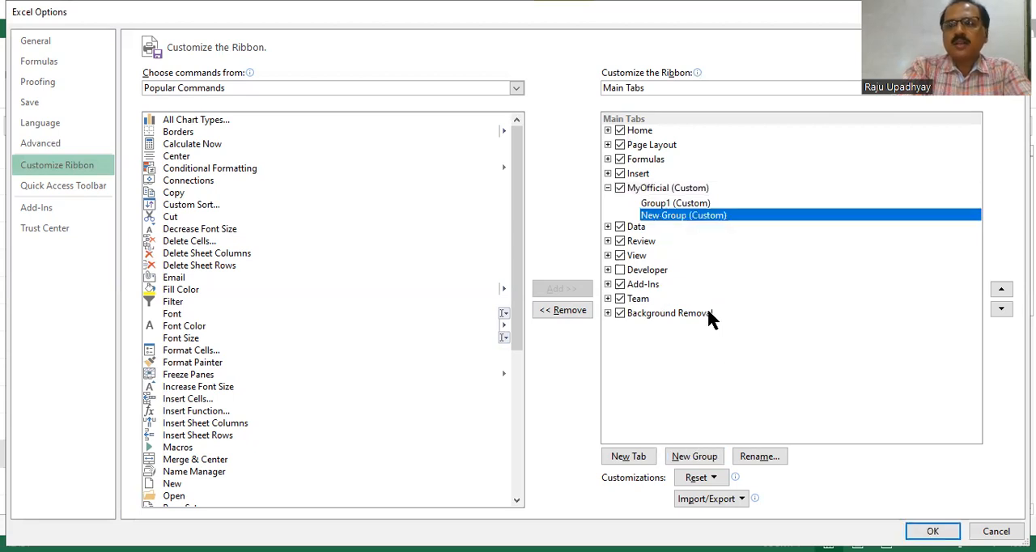
left_click(743, 450)
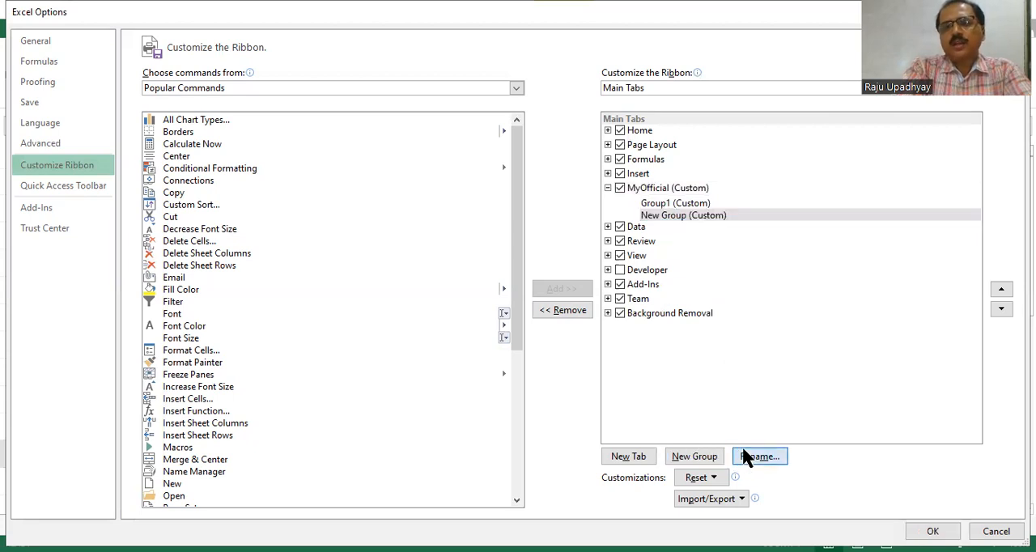
type("G")
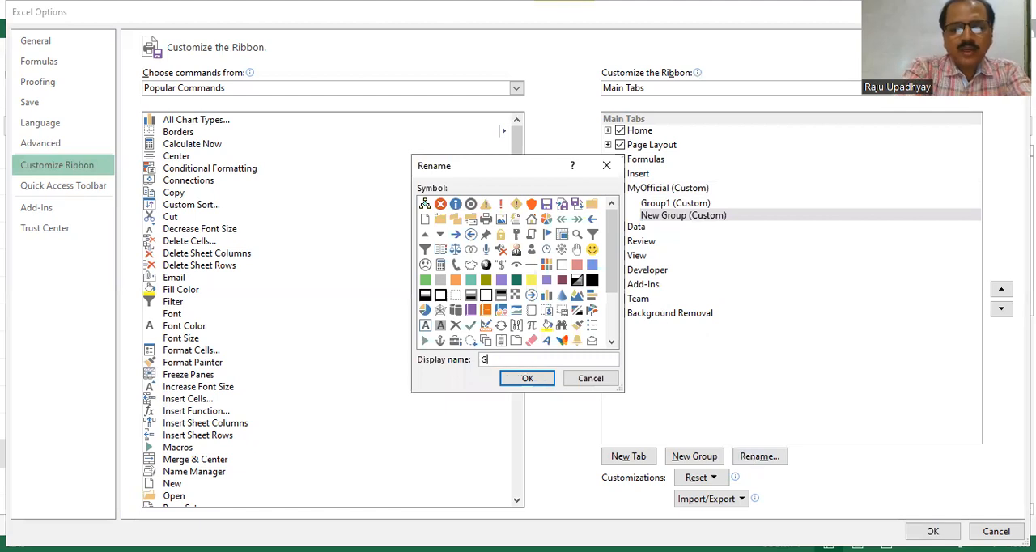
type("roup2")
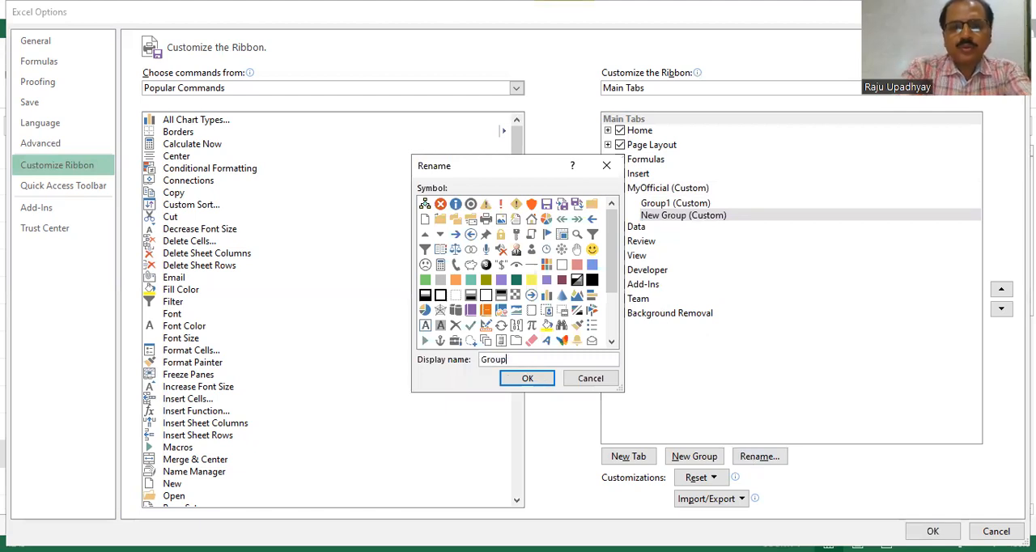
left_click(527, 378)
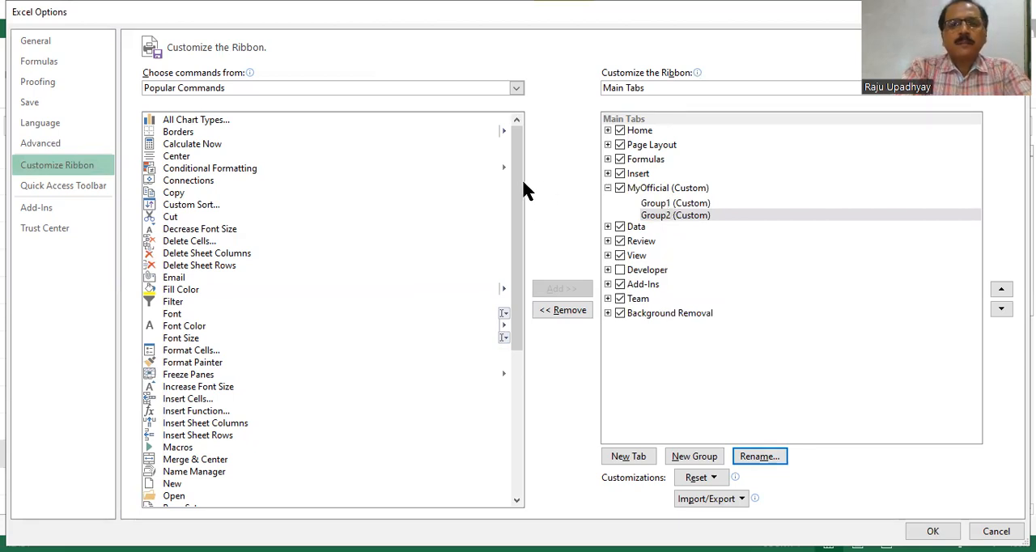
Browse the popular commands and the All Commands list available for the ribbon, ending on Popular Commands.
left_click_drag(518, 186, 515, 342)
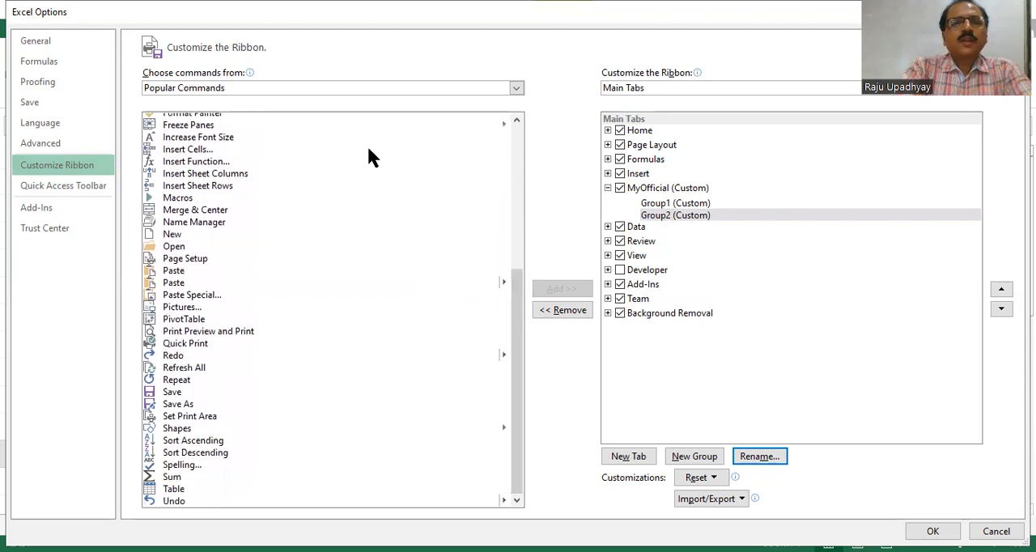
left_click(516, 89)
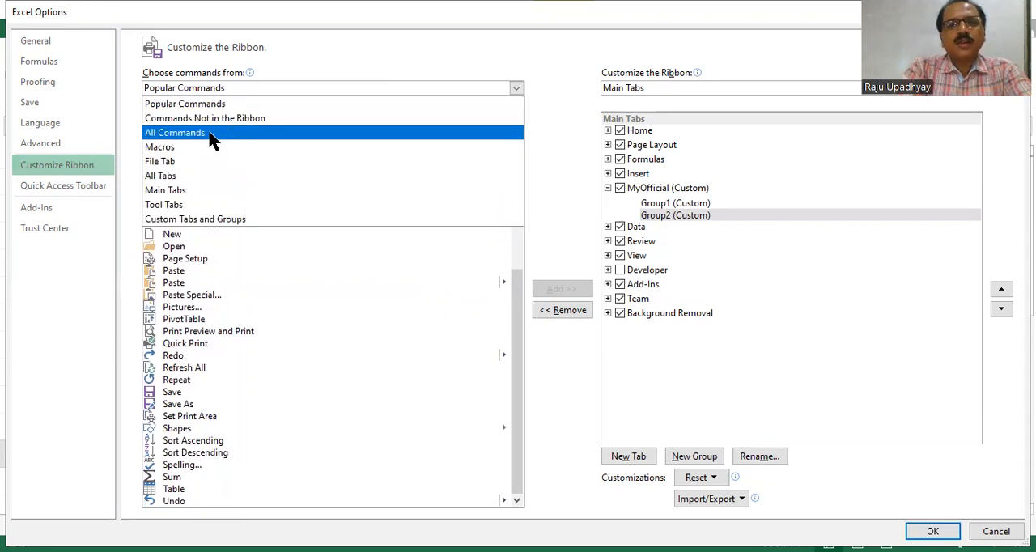
left_click(212, 134)
mouse_move(519, 138)
left_mouse_down()
mouse_move(519, 212)
mouse_move(513, 126)
left_mouse_up()
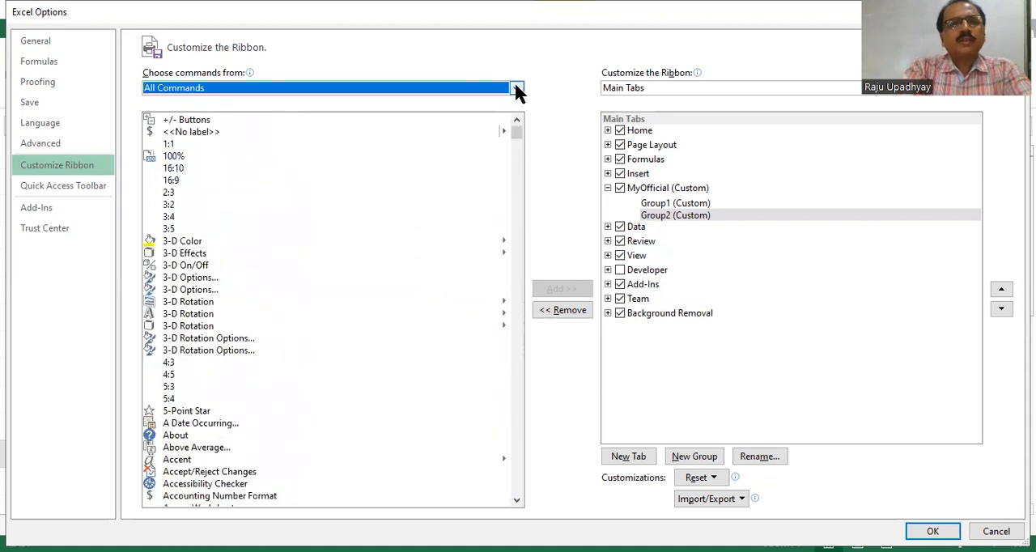
left_click(516, 89)
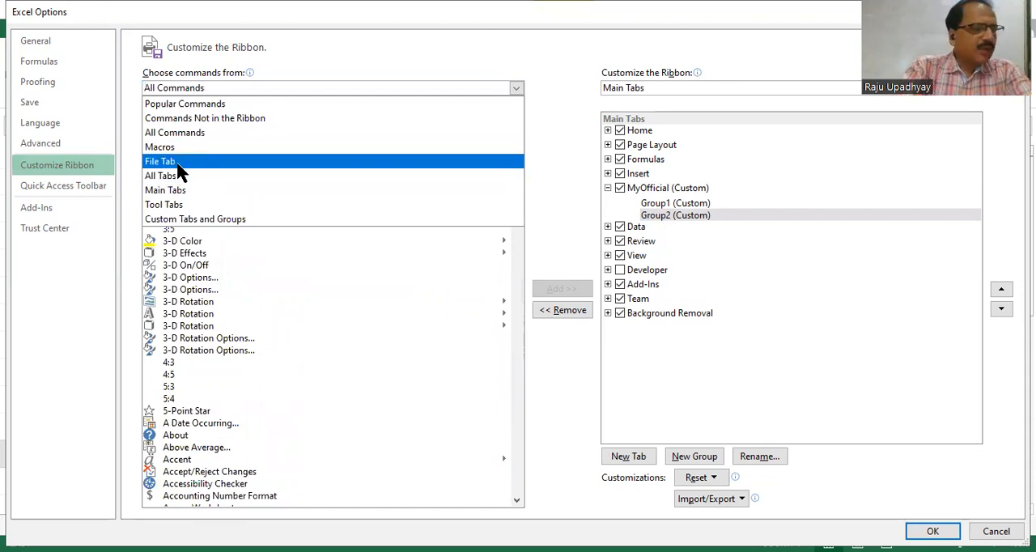
left_click(180, 105)
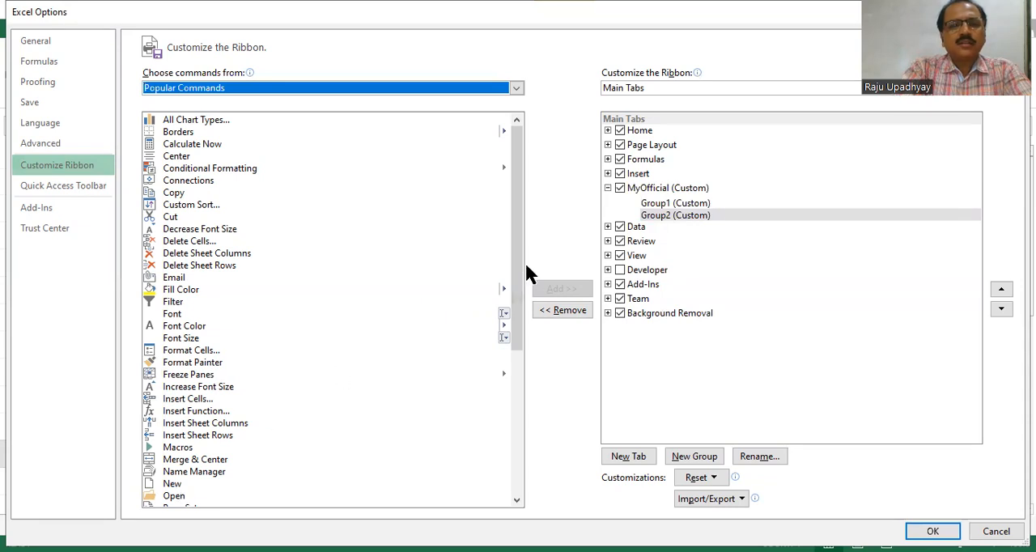
Add the Format Painter command from Popular Commands to Group2 of the MyOfficial tab.
left_click_drag(516, 257, 516, 291)
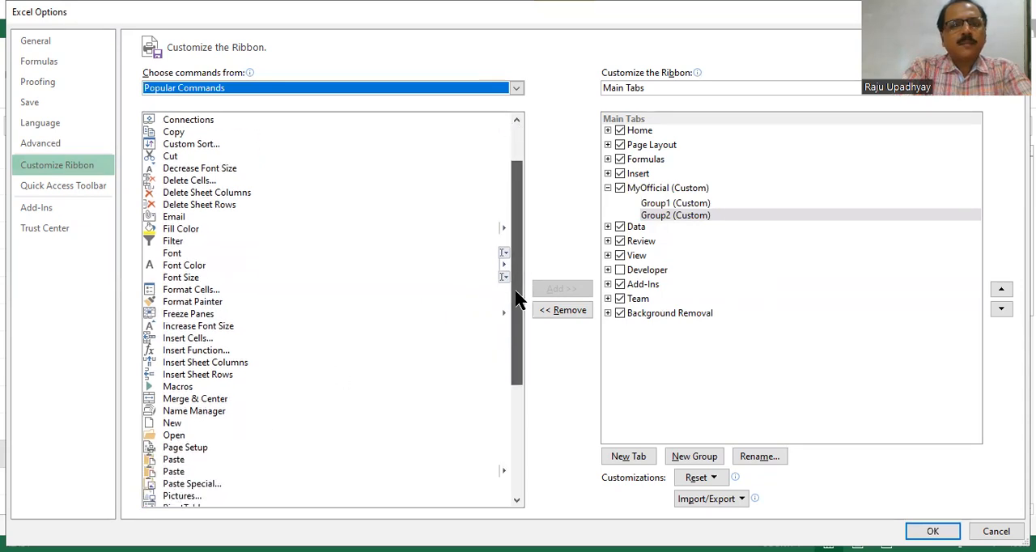
left_click(178, 304)
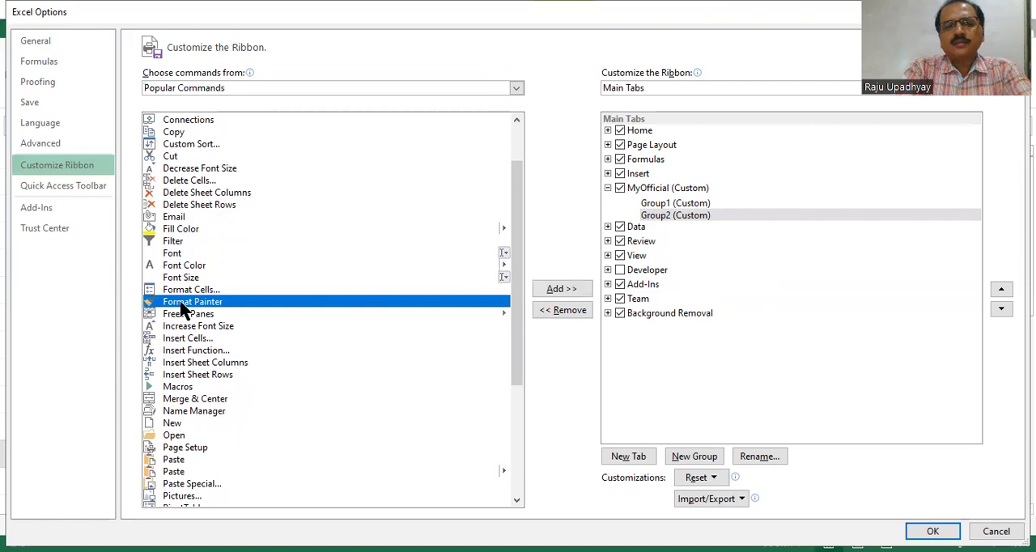
left_click(564, 292)
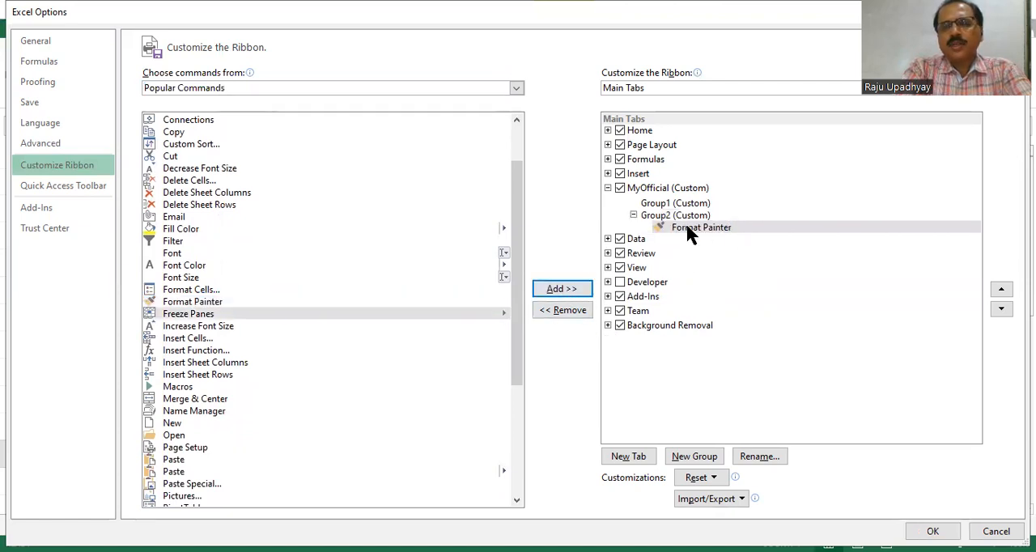
Add the Quick Print command from Popular Commands to Group1 of the MyOfficial tab.
left_click_drag(515, 226, 520, 350)
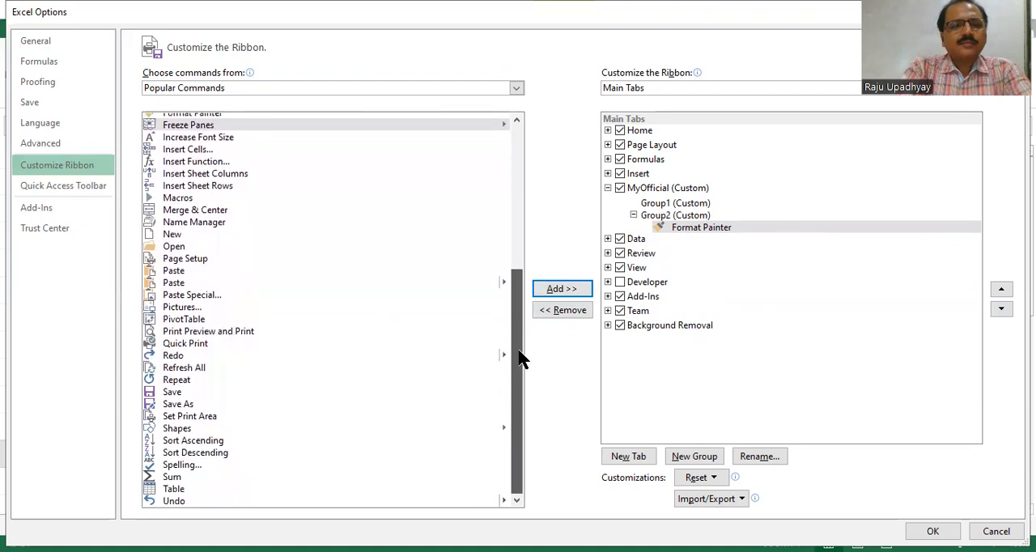
left_click(185, 344)
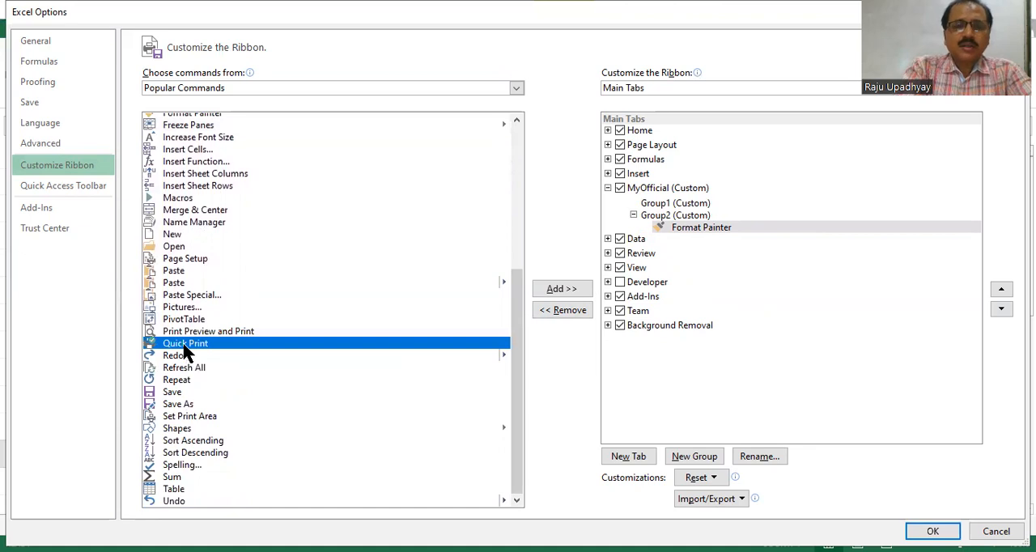
left_click_drag(184, 345, 669, 207)
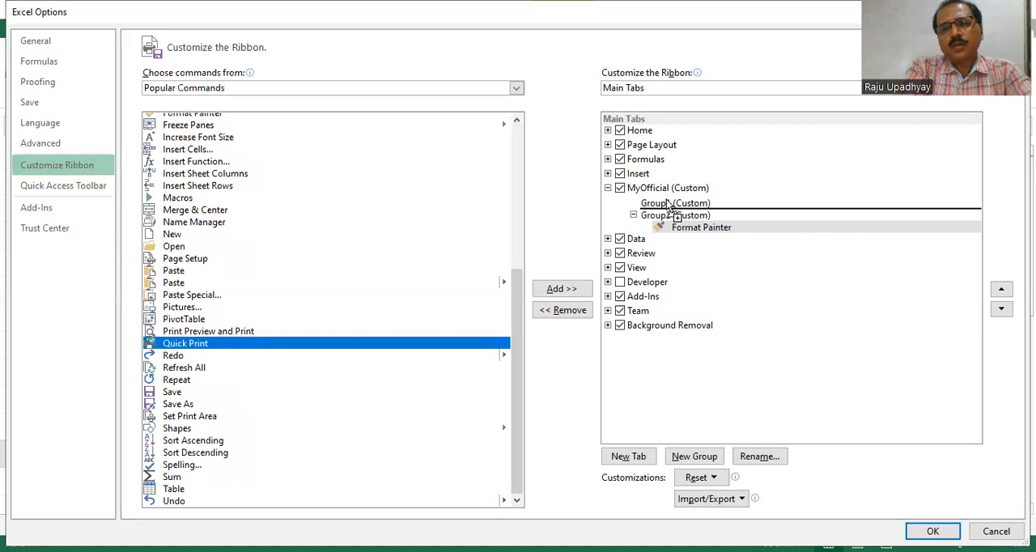
left_click_drag(668, 205, 667, 205)
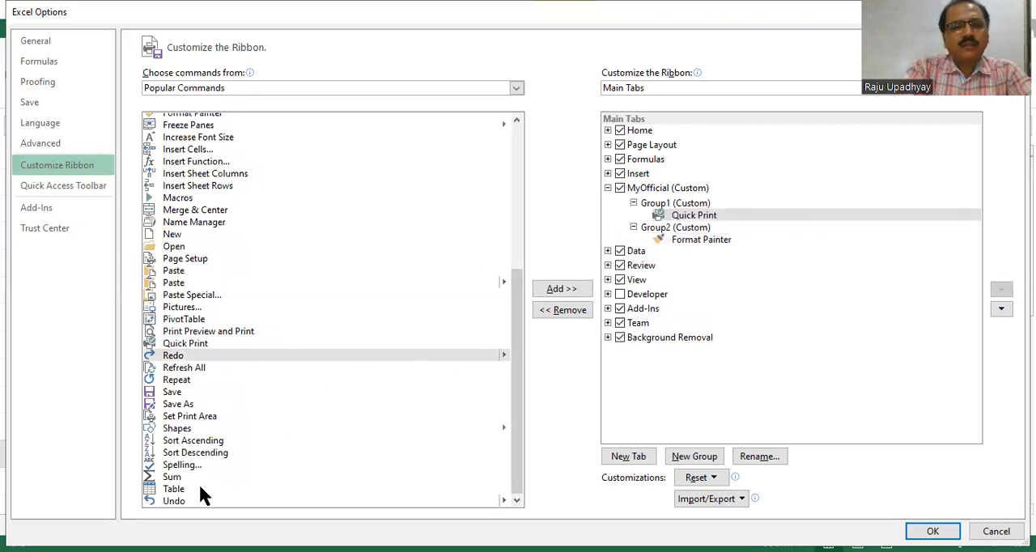
Add the Macros command to Group1 of the MyOfficial tab, placing it above Quick Print.
left_click_drag(516, 290, 499, 170)
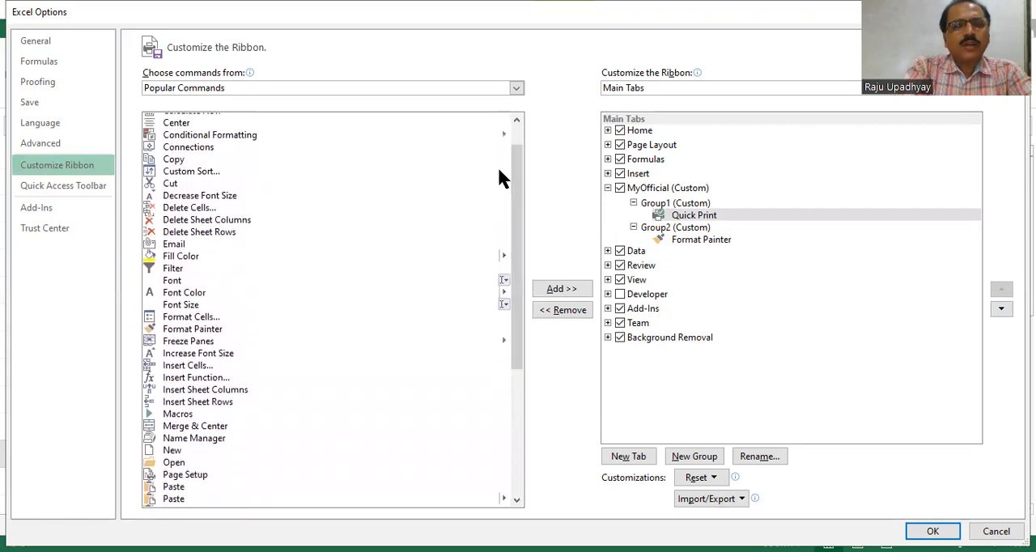
left_click(174, 416)
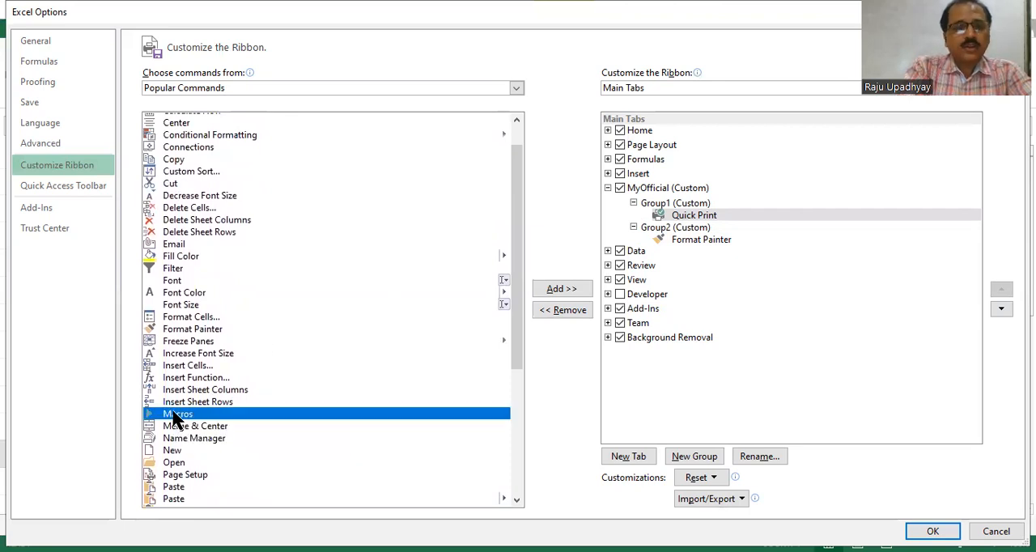
left_click_drag(245, 380, 679, 209)
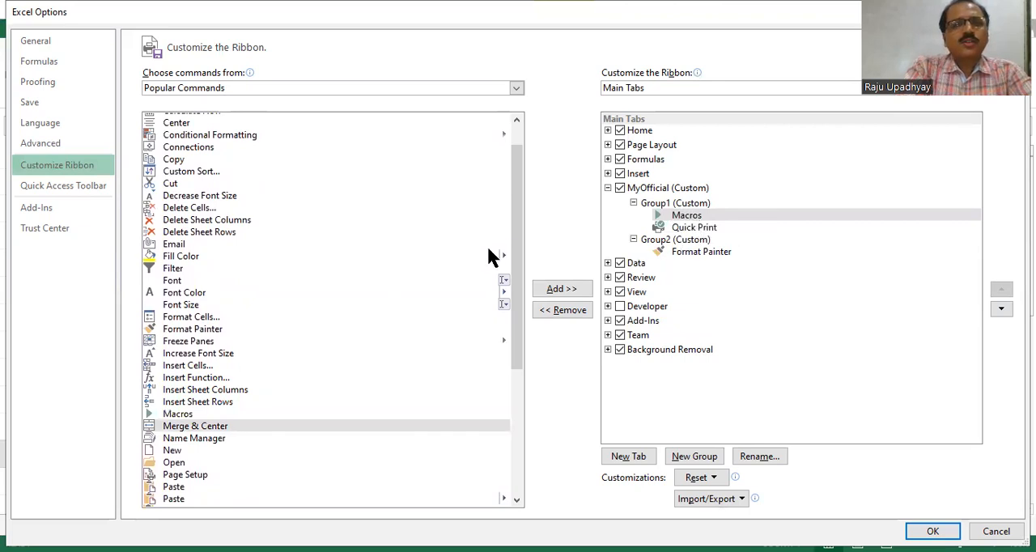
Add Conditional Formatting and All Chart Types, in that order, to Group2 above Format Painter.
left_click_drag(517, 224, 497, 152)
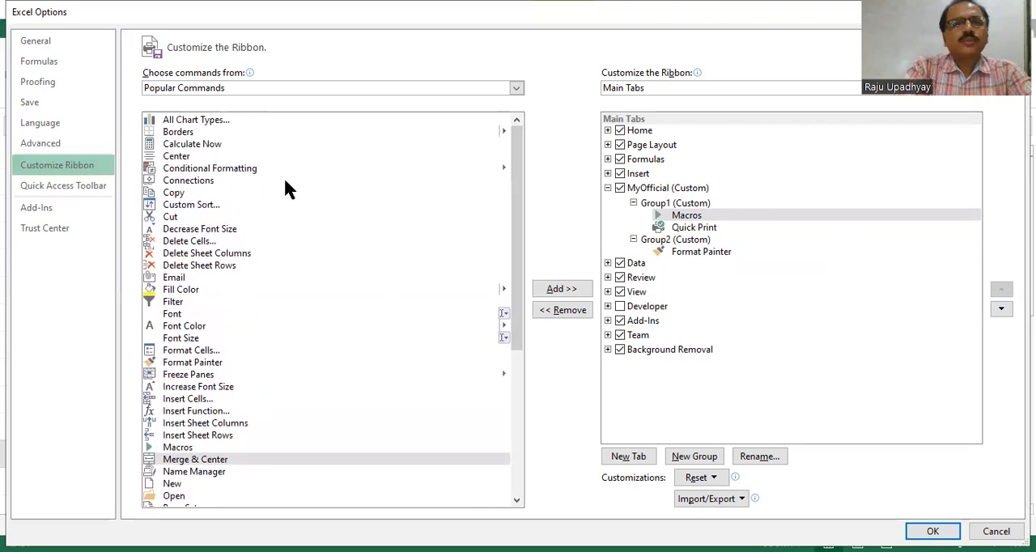
left_click(212, 170)
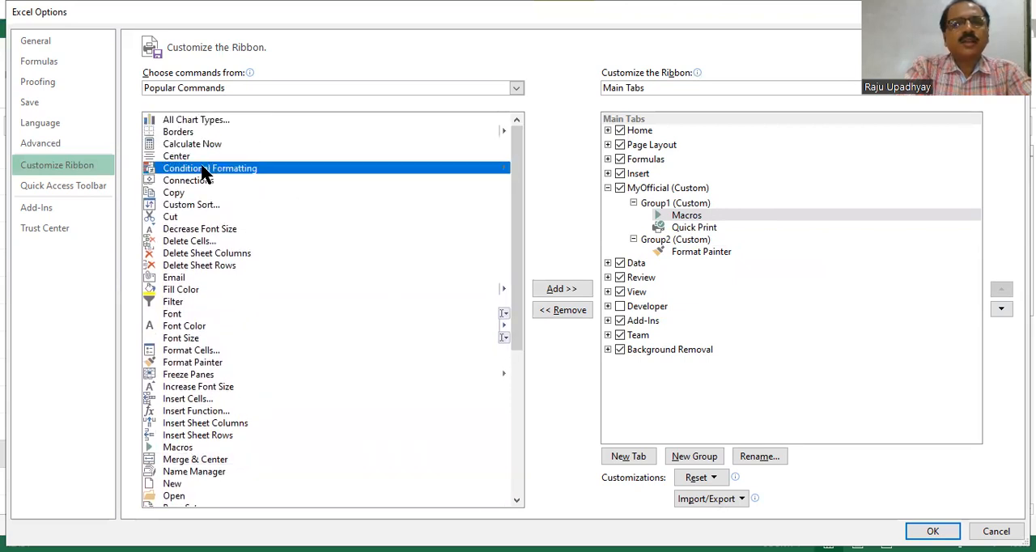
mouse_move(204, 173)
left_mouse_down()
mouse_move(527, 212)
mouse_move(639, 253)
mouse_move(639, 243)
left_mouse_up()
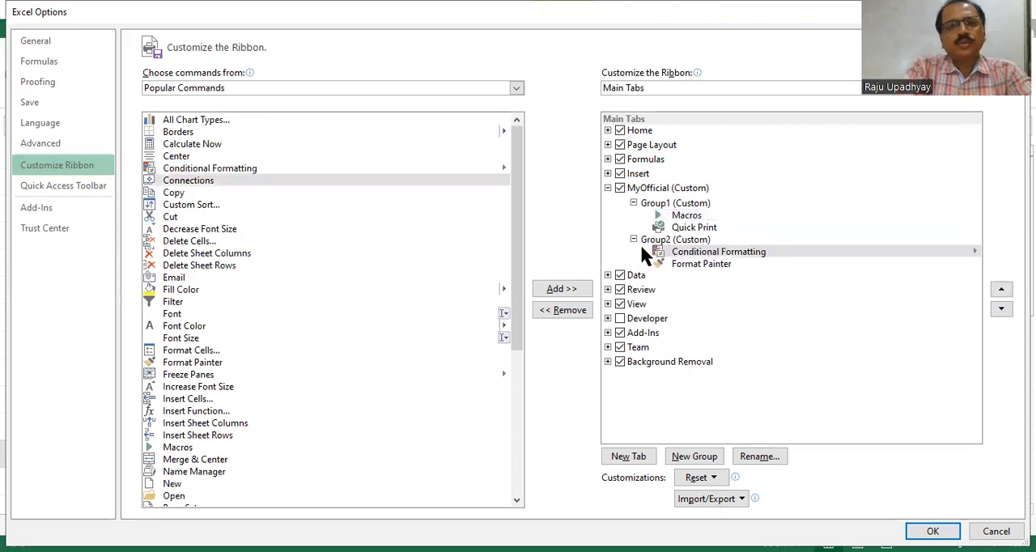
left_click_drag(195, 116, 648, 264)
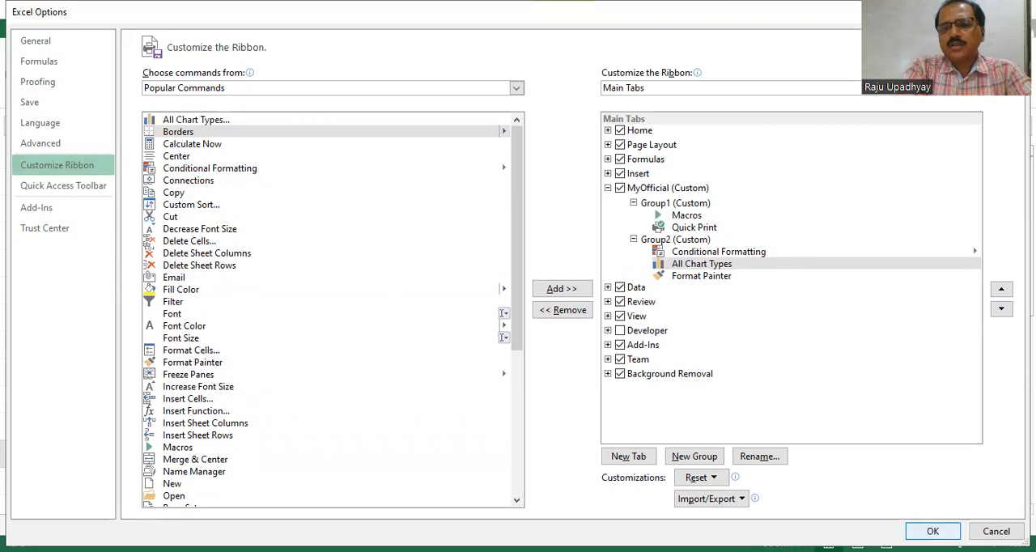
Apply the ribbon customizations and display the new MyOfficial tab in the workbook.
key("Return")
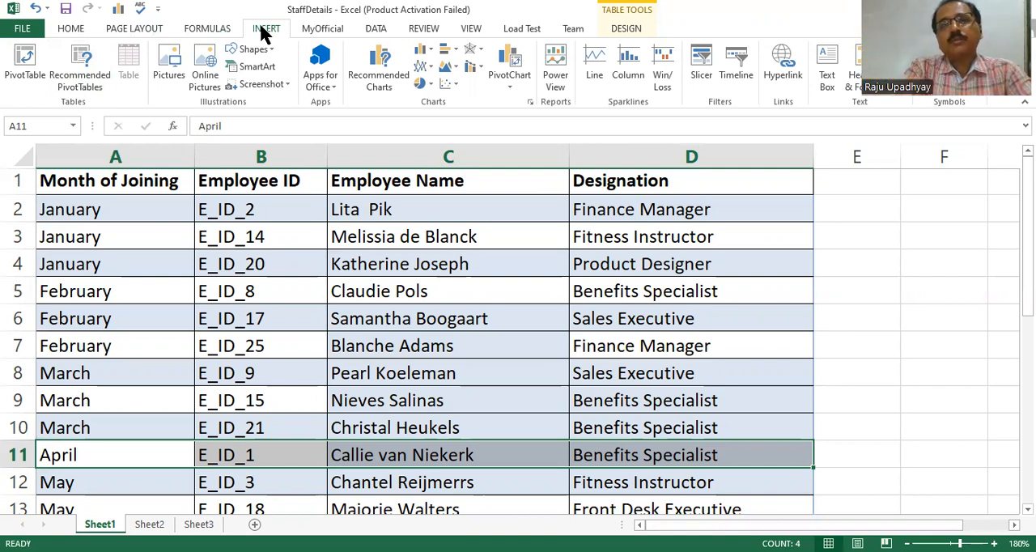
left_click(332, 32)
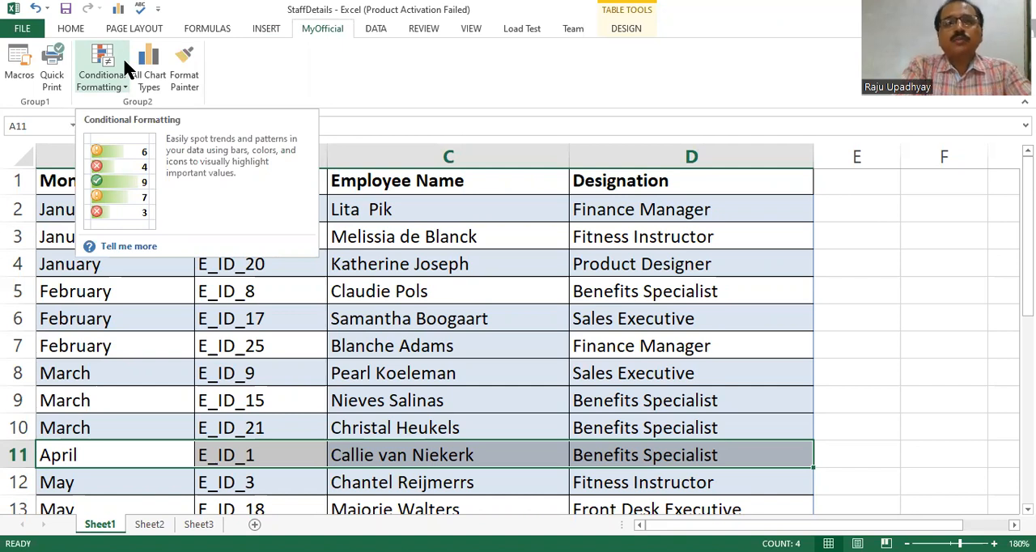
Reopen the ribbon customization options, expand Group1 and Group2 of MyOfficial, and remove Format Painter from Group2.
left_click(22, 31)
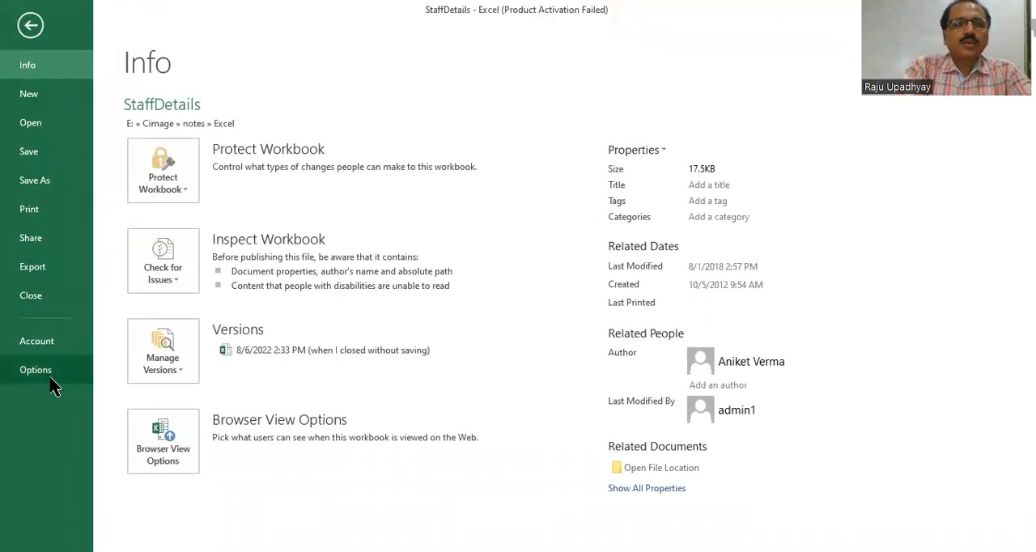
key("Escape")
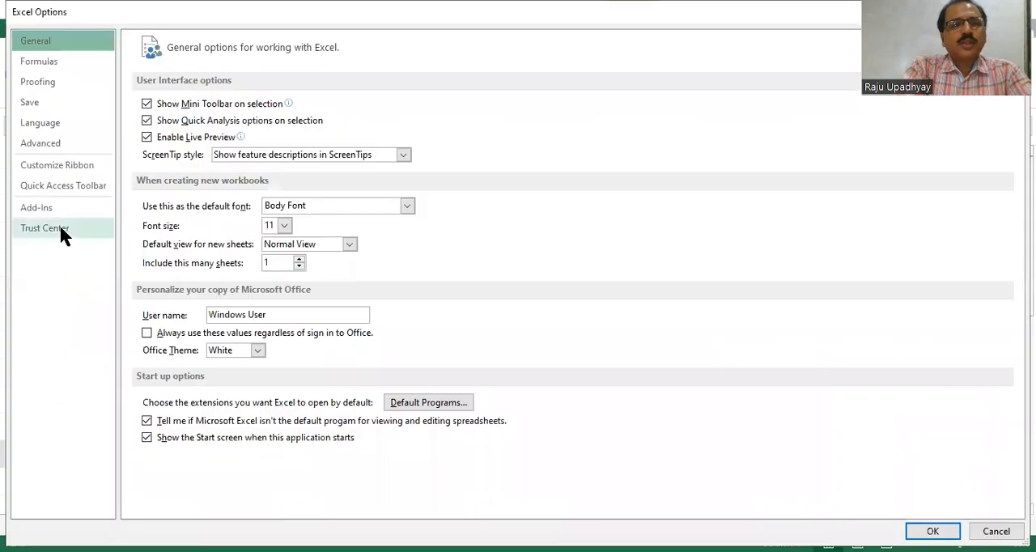
left_click(62, 159)
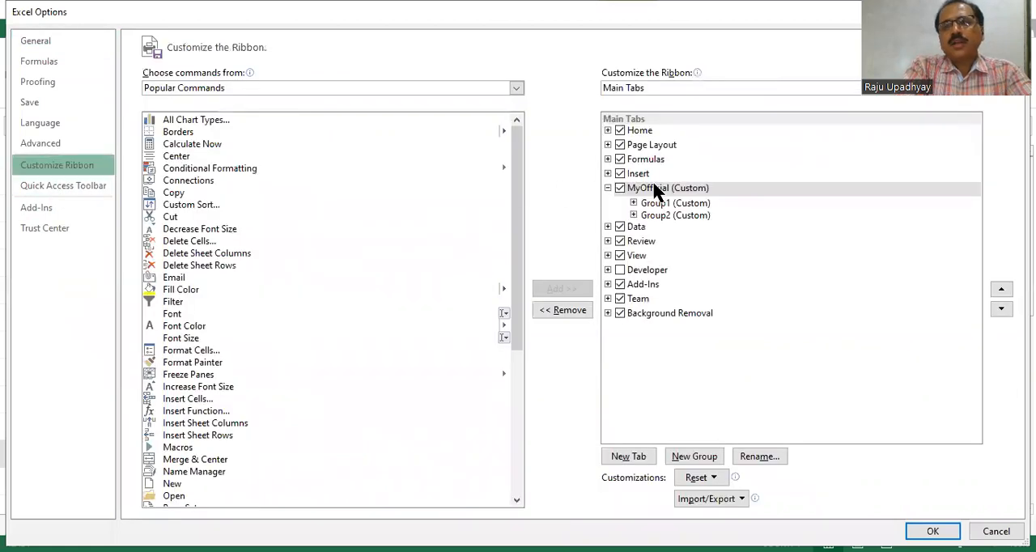
left_click(633, 202)
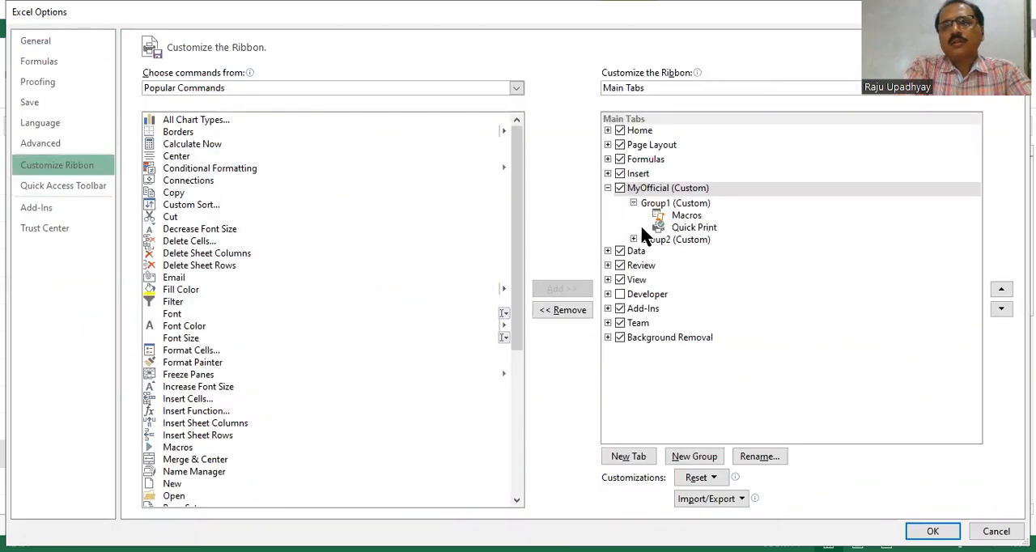
left_click(633, 239)
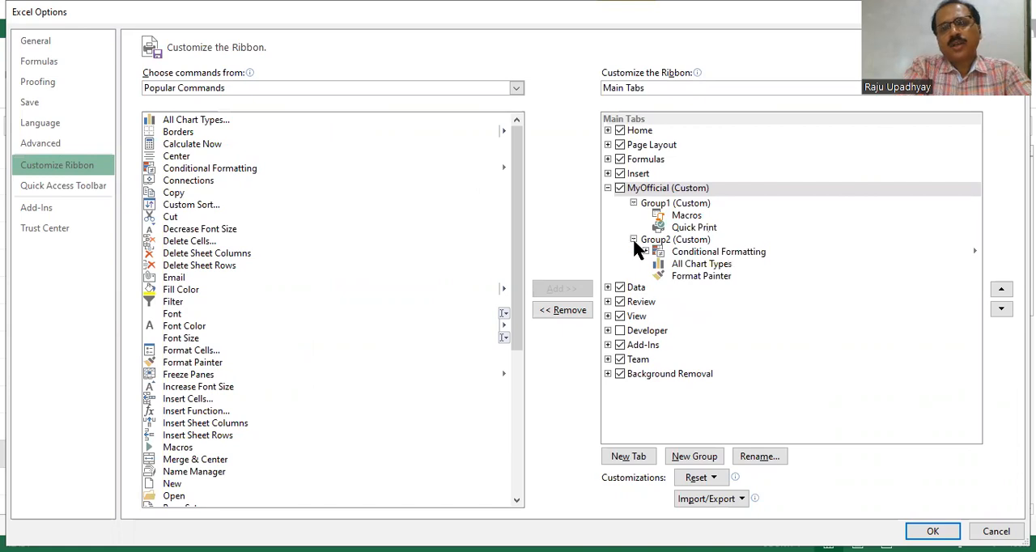
left_click(693, 277)
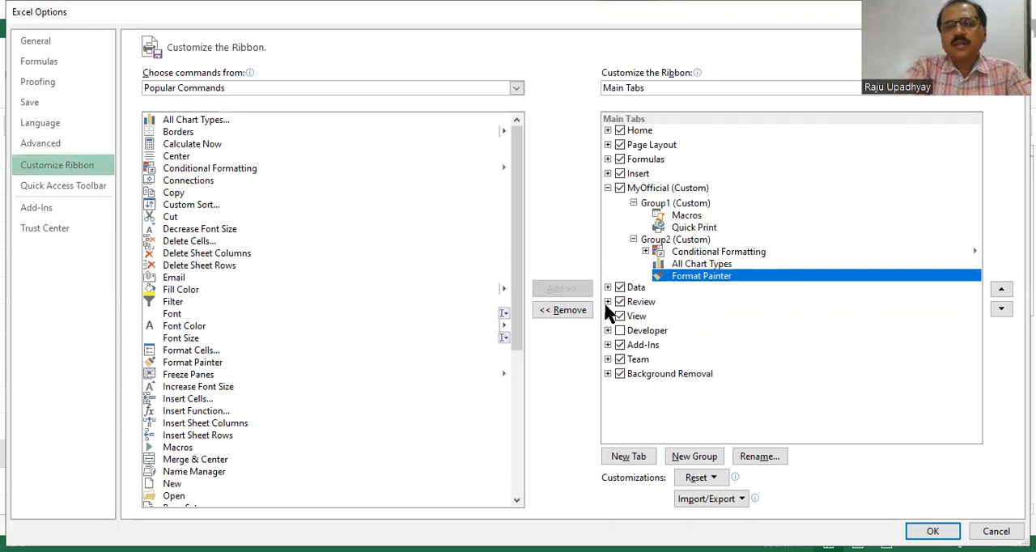
left_click(578, 311)
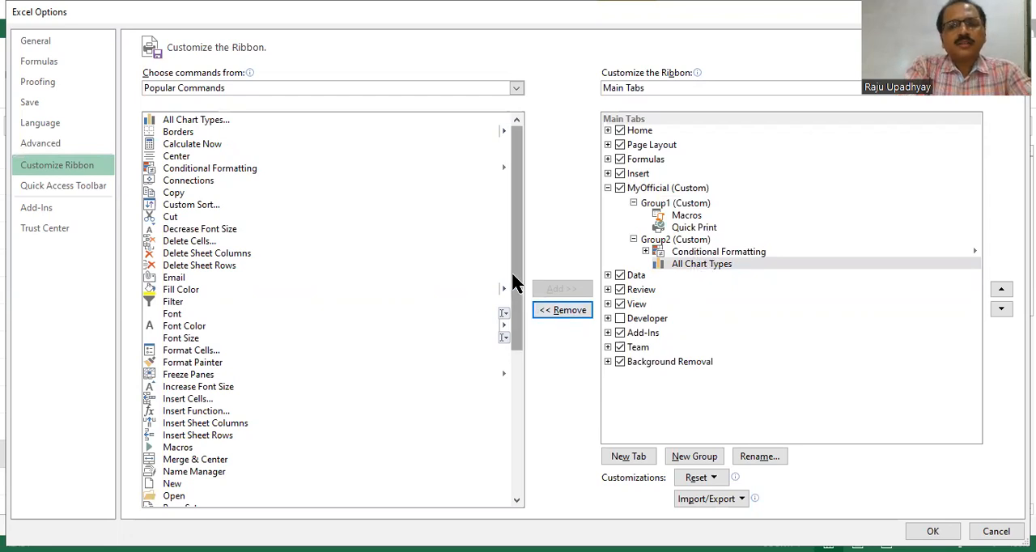
Add the Shapes command to Group2 after All Chart Types and apply the ribbon changes.
scroll(502, 302, "down", 1)
scroll(502, 298, "down", 4)
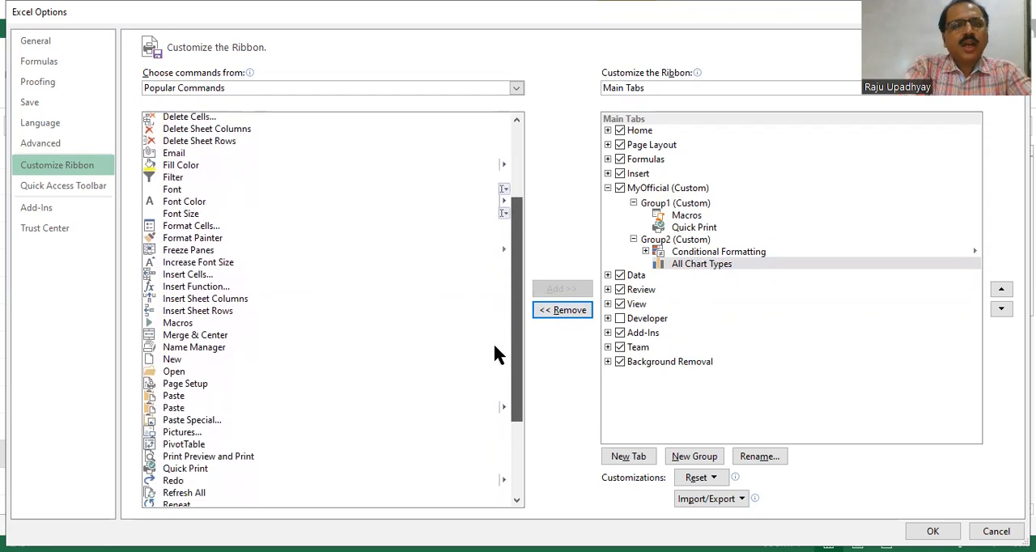
scroll(487, 389, "down", 1)
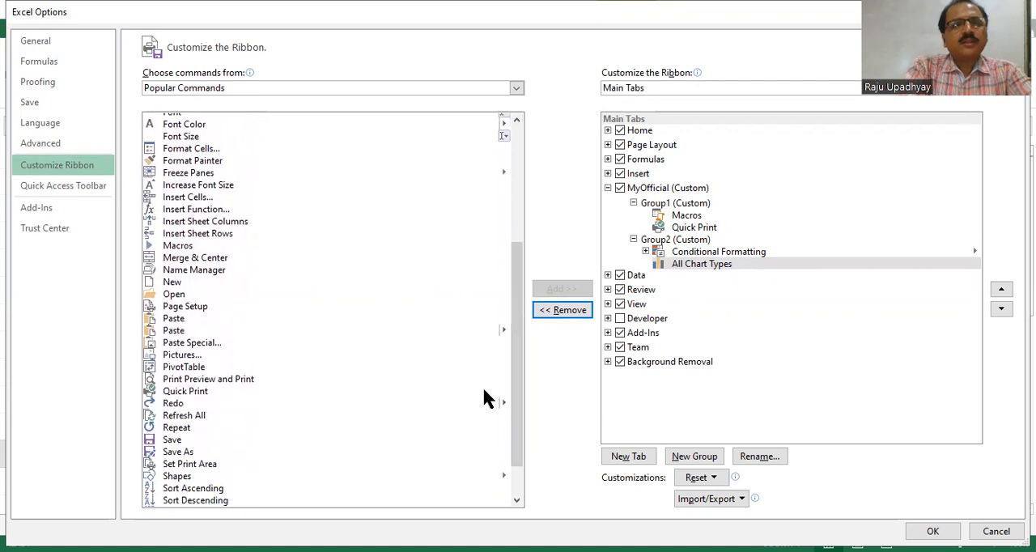
left_click(507, 330)
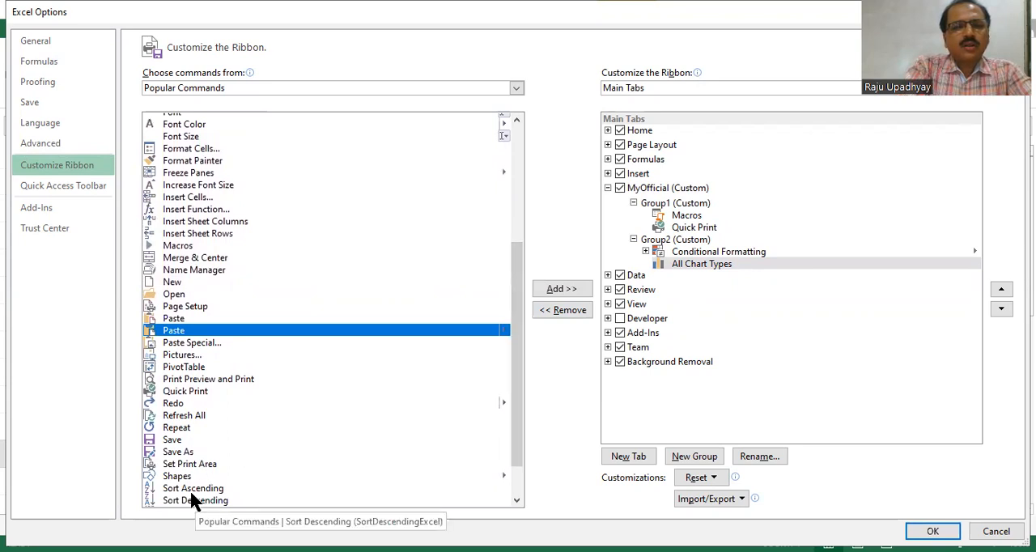
left_click_drag(178, 483, 692, 276)
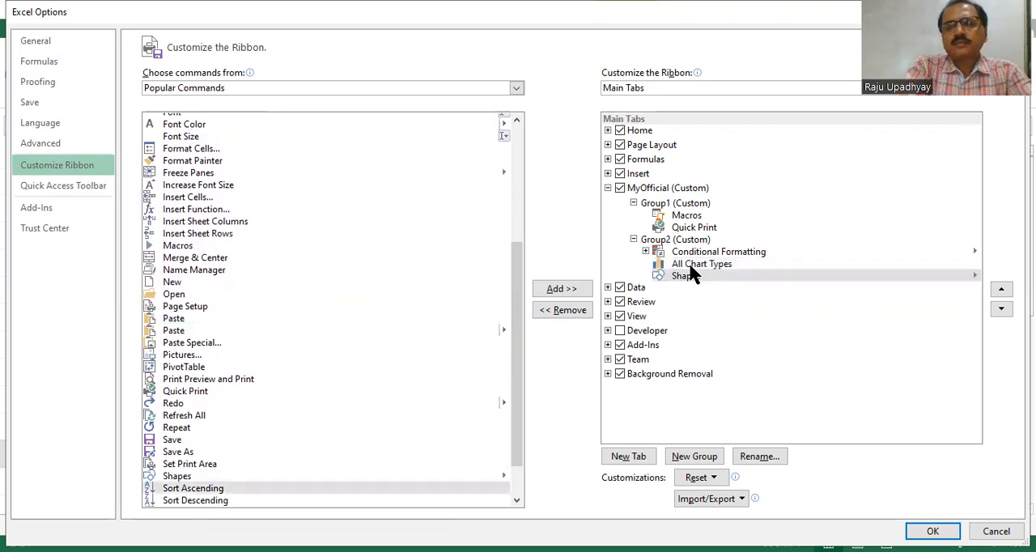
left_click(928, 531)
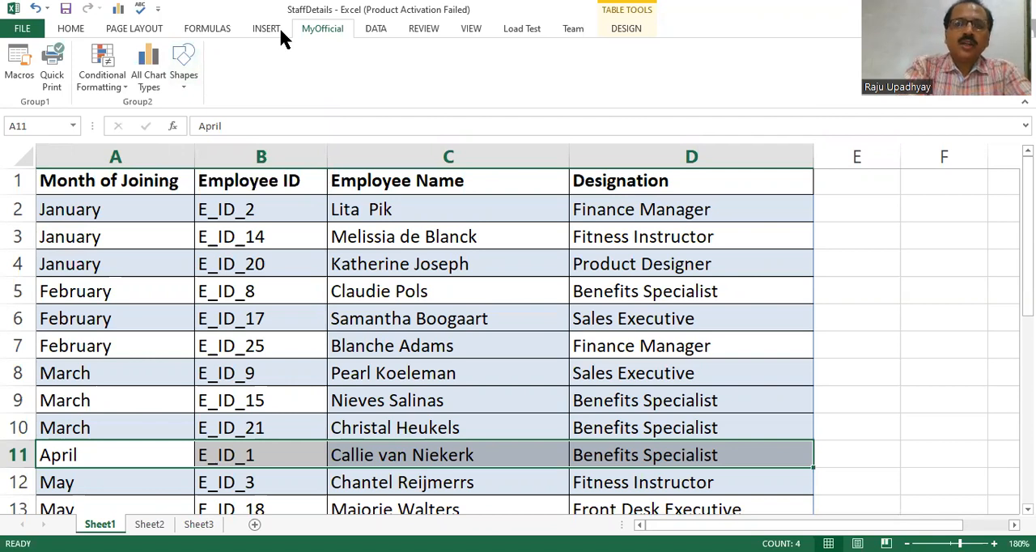
Reopen the ribbon customization options, remove the whole MyOfficial custom tab, and apply the change.
left_click(22, 30)
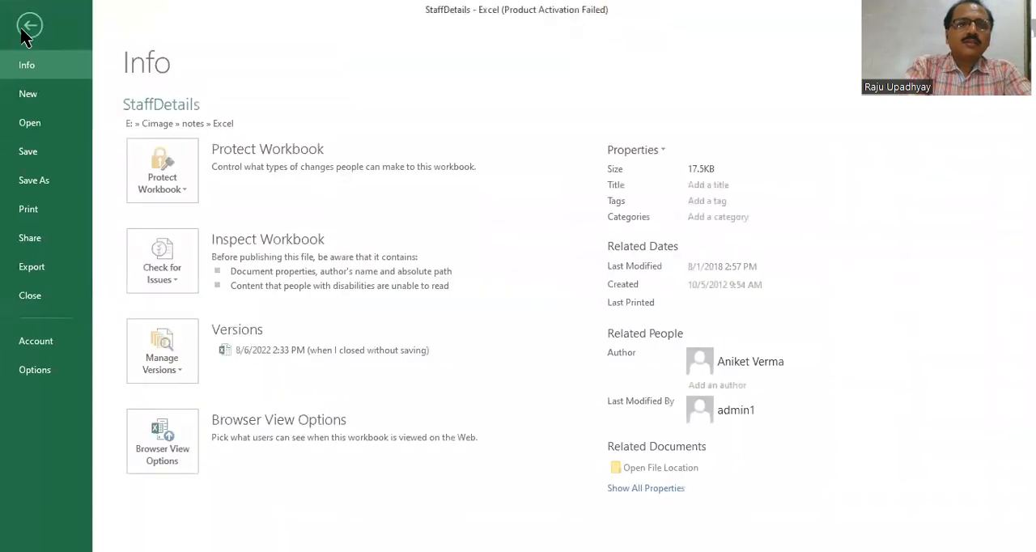
left_click(24, 373)
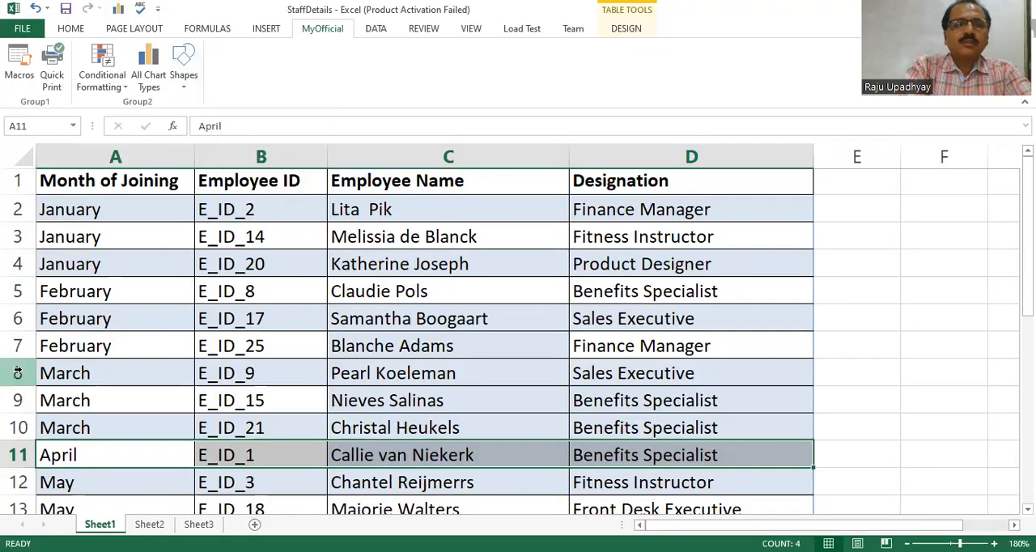
left_click(54, 164)
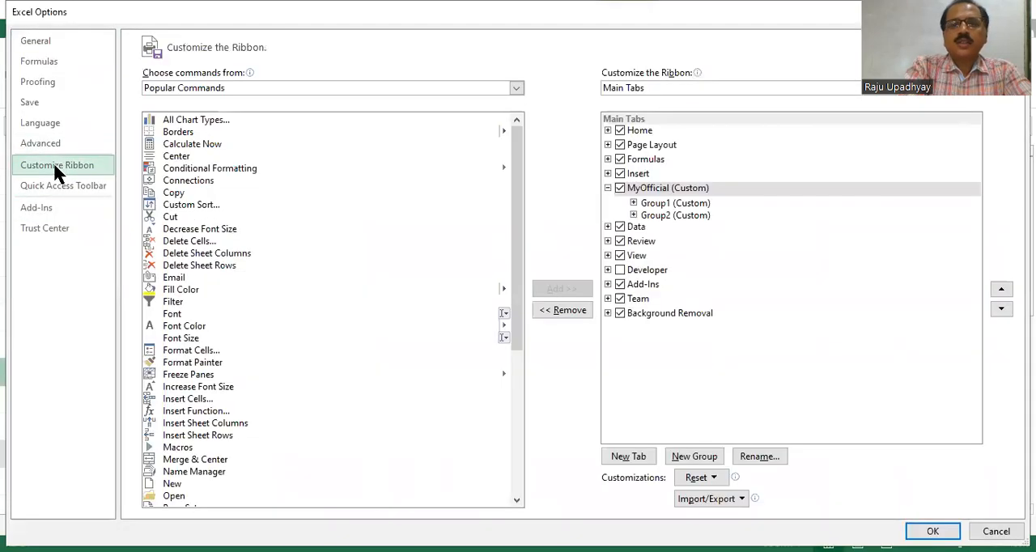
left_click(680, 188)
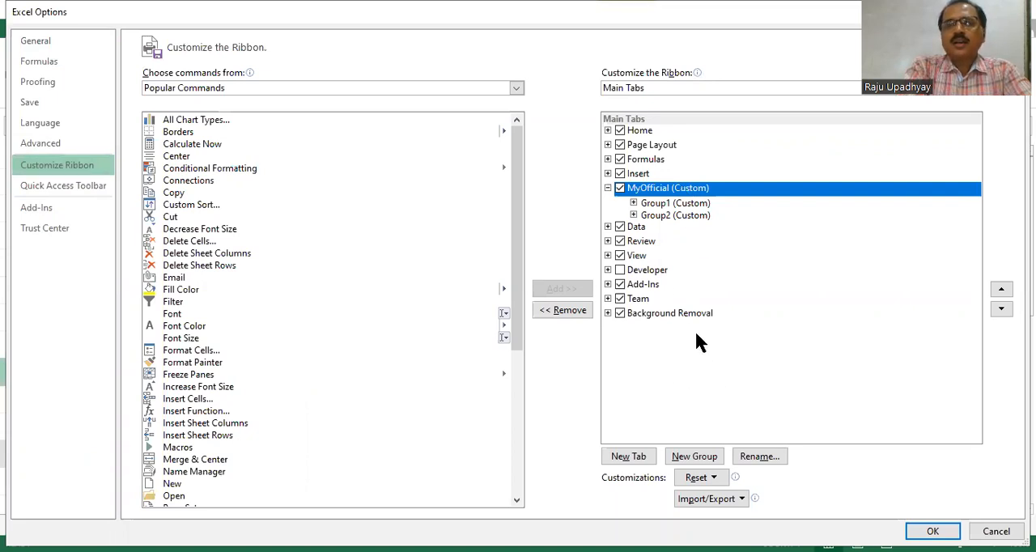
left_click(569, 311)
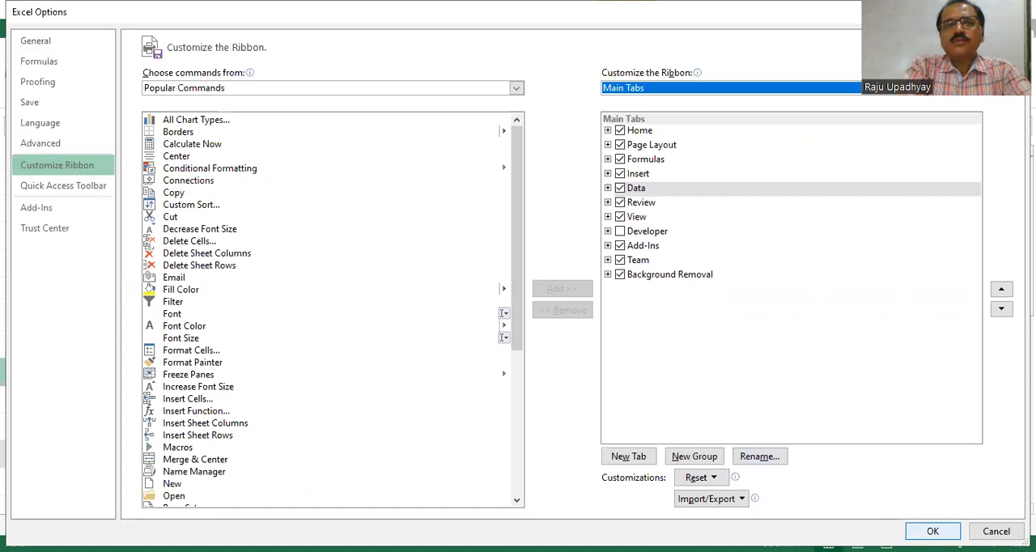
left_click(934, 531)
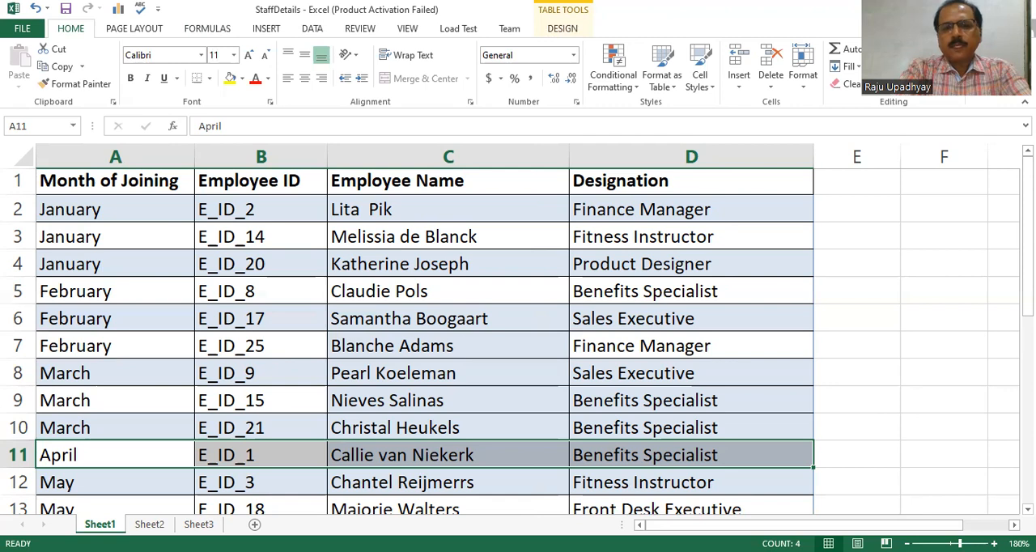
left_click(595, 509)
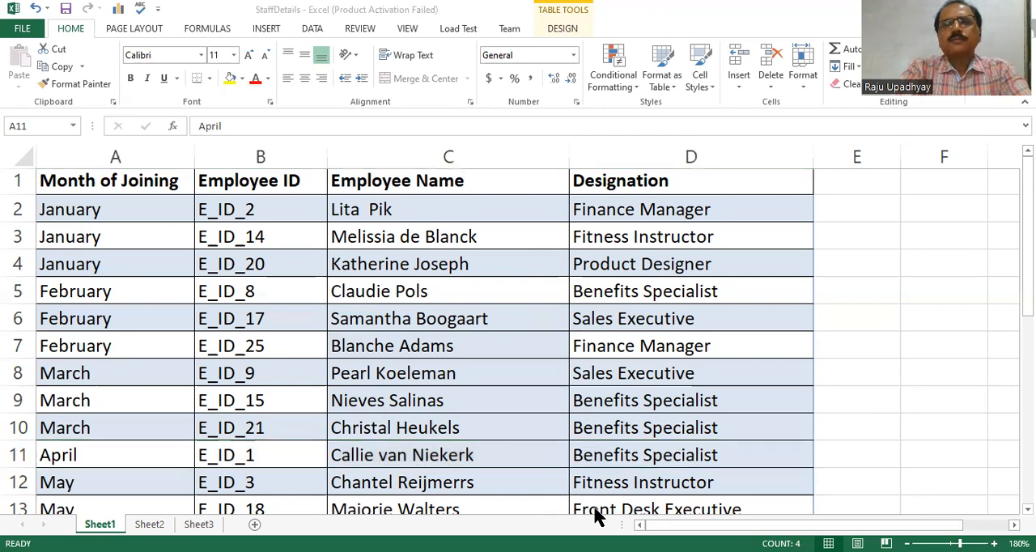